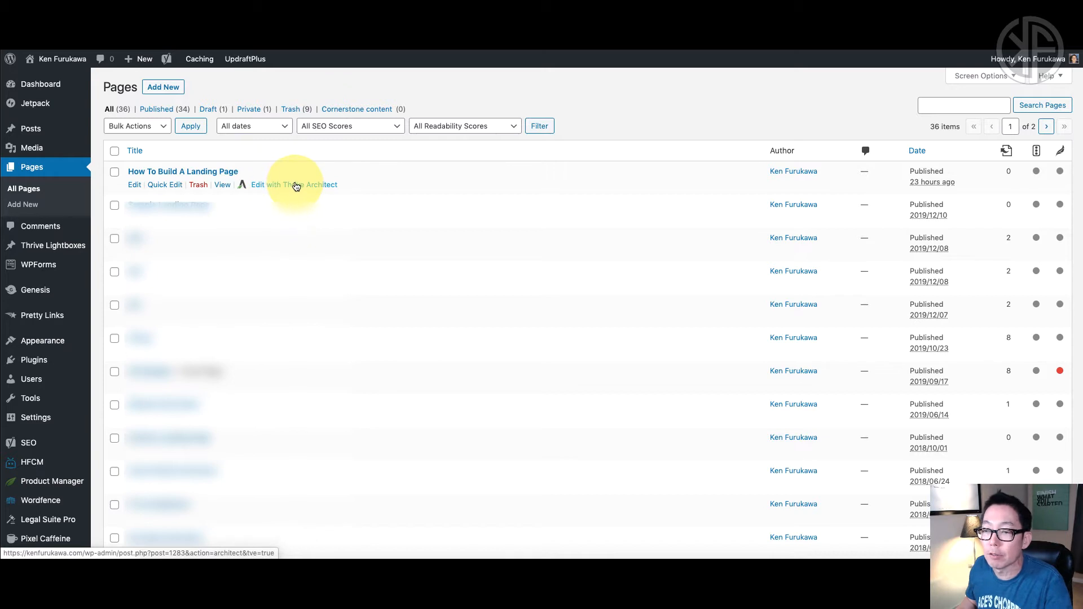
Open the "How To Build A Landing Page" page for editing with Thrive Architect and look over its layout
click(294, 185)
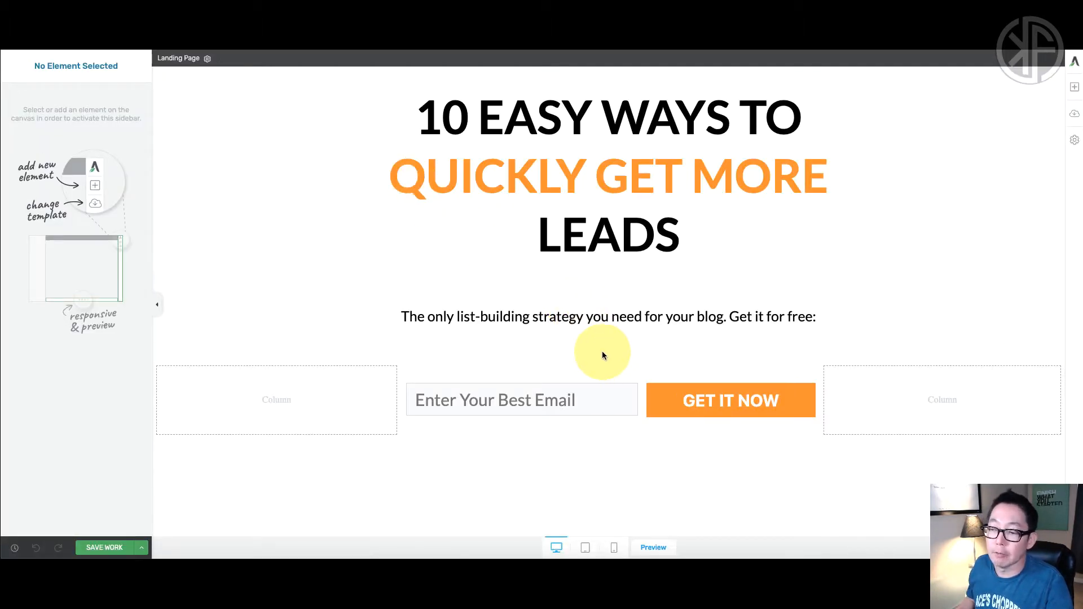
scroll(660, 459, down, 2)
scroll(660, 458, up, 2)
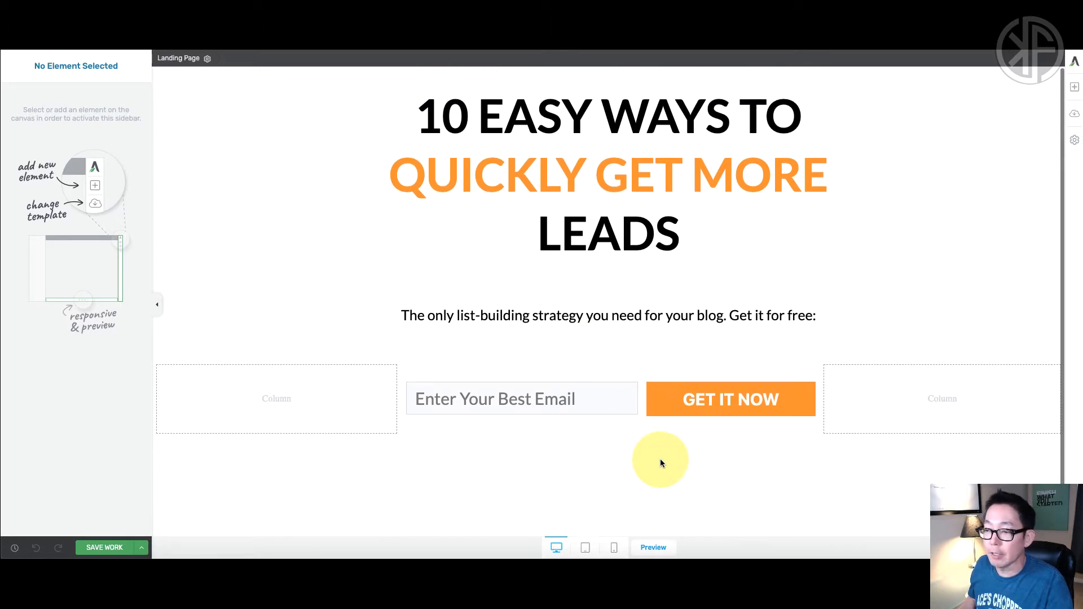
scroll(660, 462, down, 1)
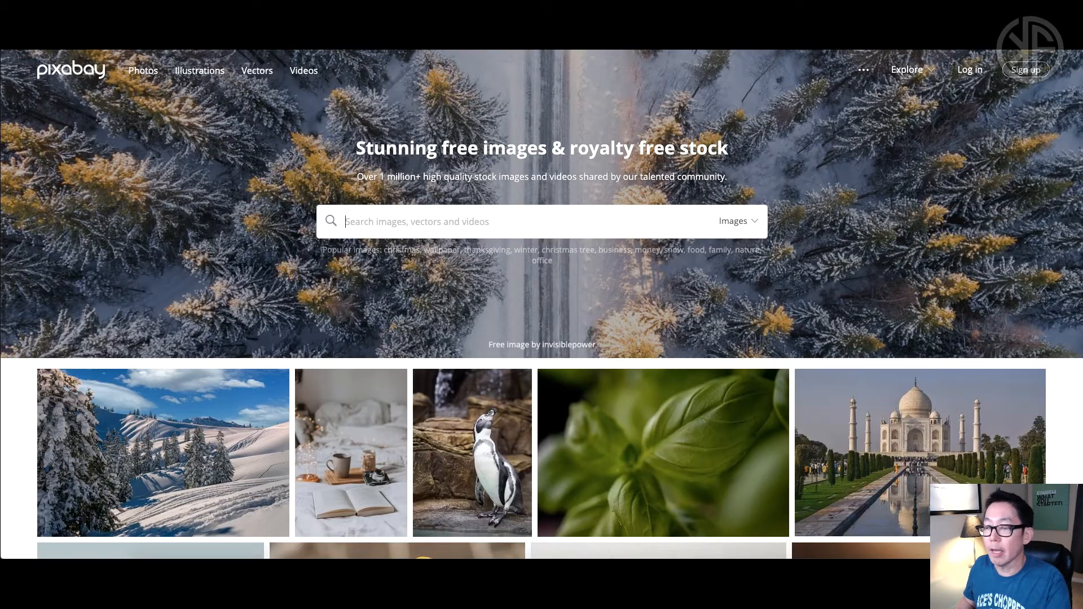
Switch to Pixabay and search its free images for "diet"
click(615, 226)
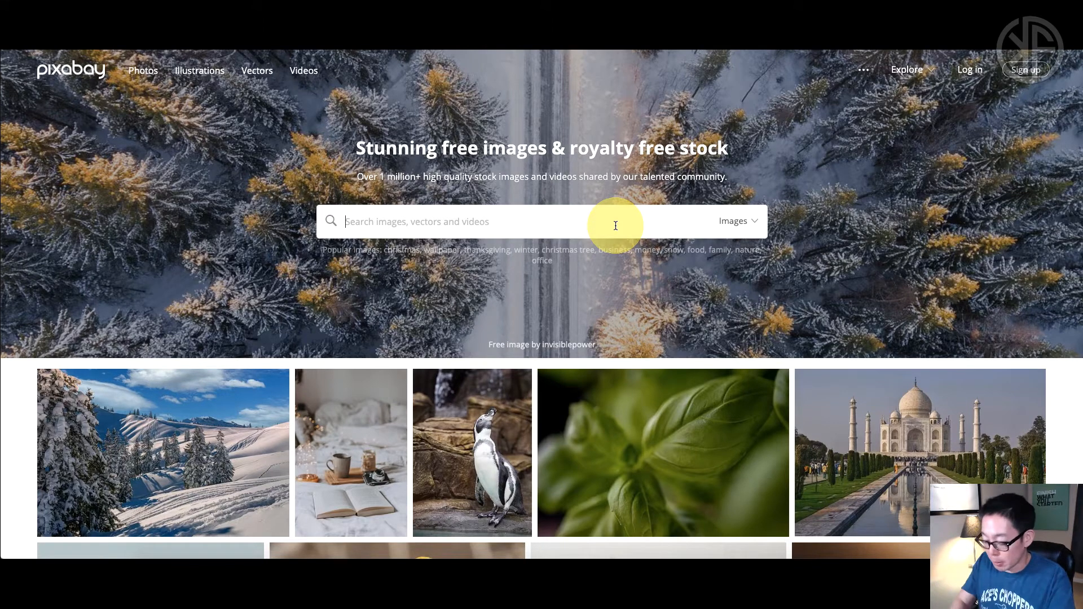
text(diet)
key(Return)
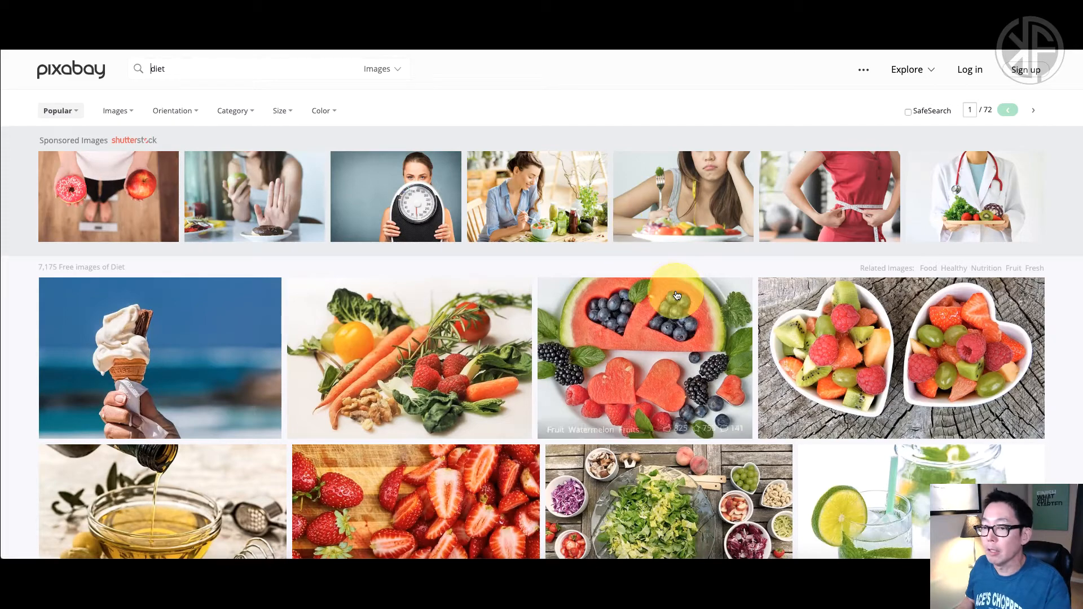
Browse the diet image results and open the close-up photo of blueberries
scroll(721, 311, down, 1)
scroll(721, 310, down, 1)
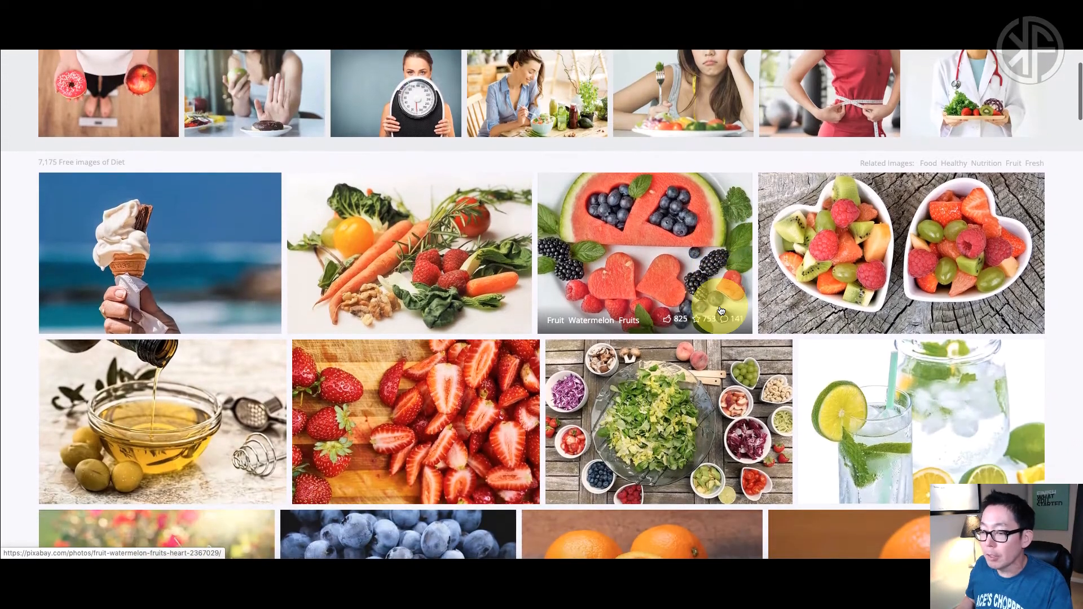
scroll(721, 311, down, 1)
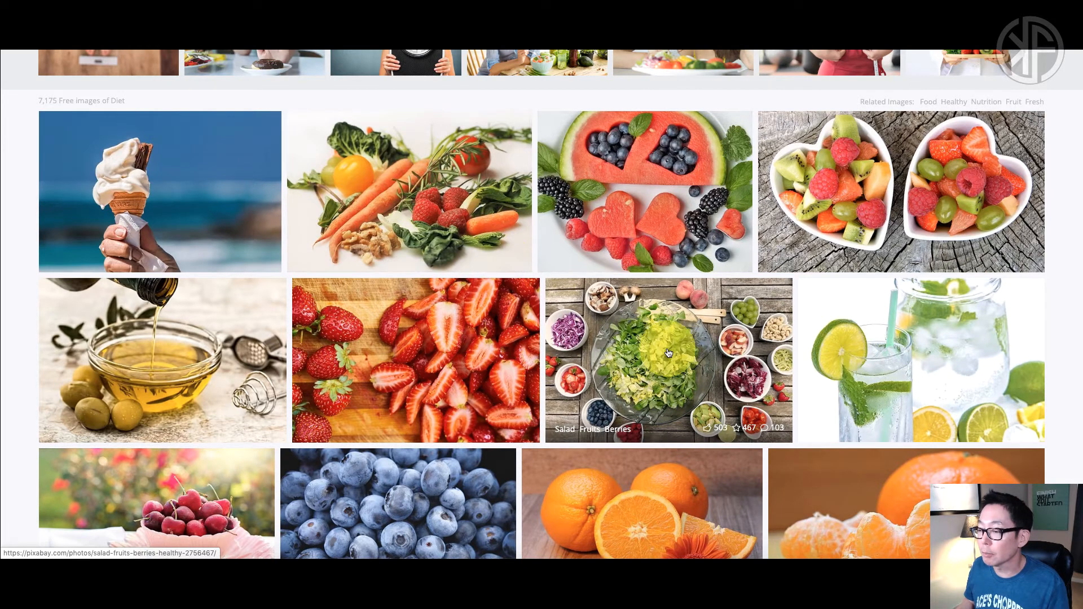
scroll(667, 352, down, 1)
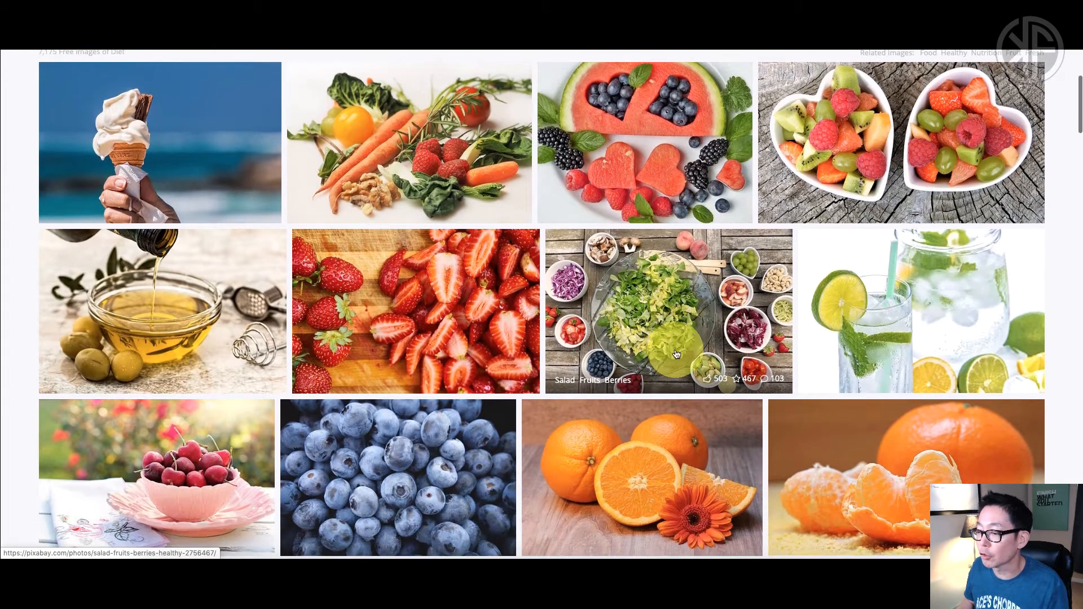
scroll(667, 314, down, 1)
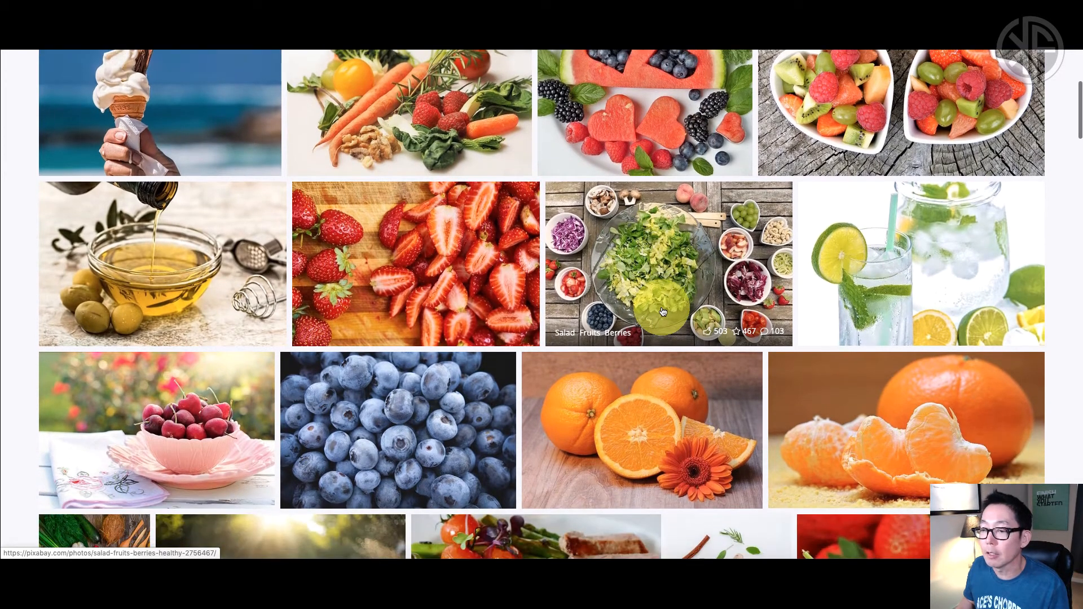
click(423, 269)
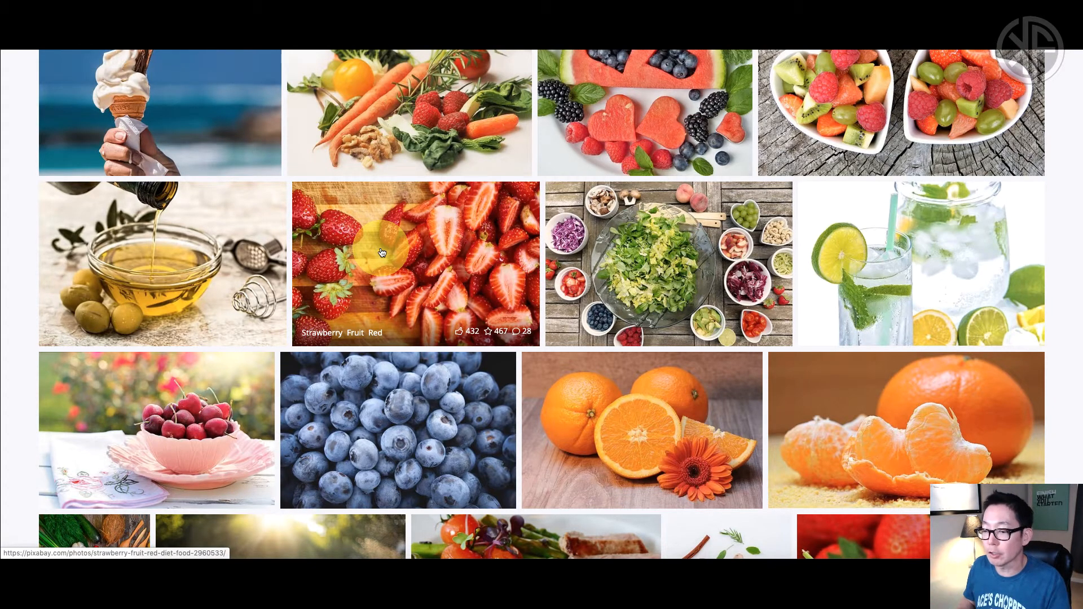
scroll(382, 253, down, 1)
scroll(382, 252, down, 2)
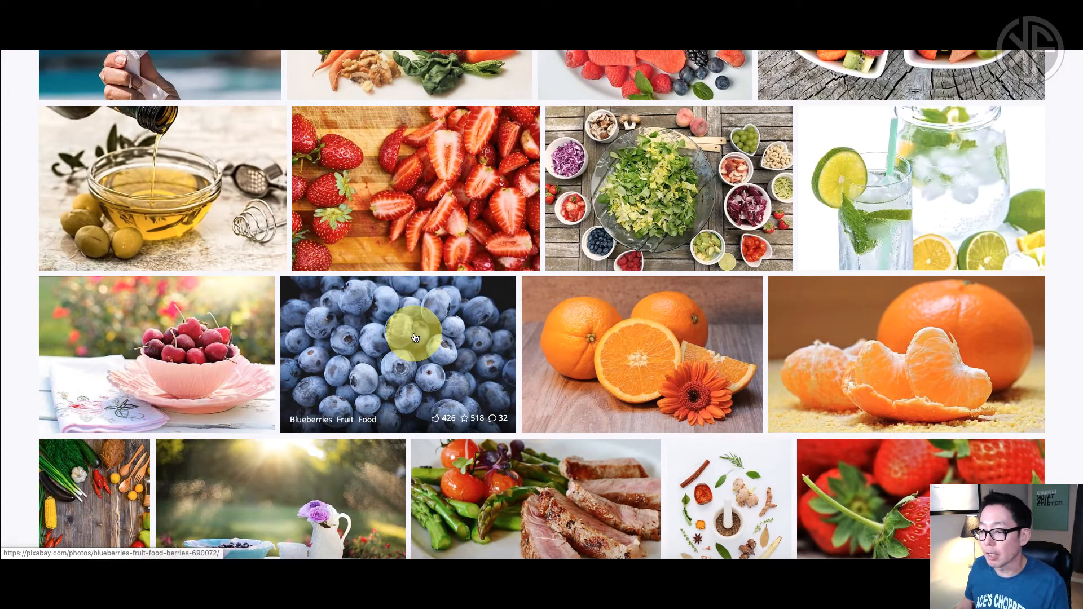
scroll(415, 337, down, 2)
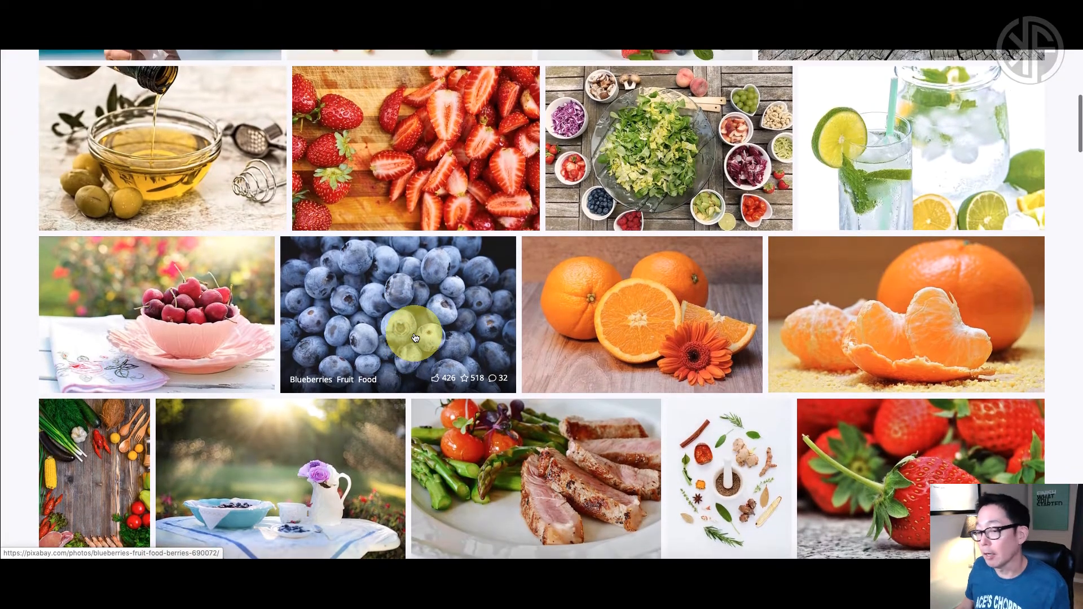
click(420, 320)
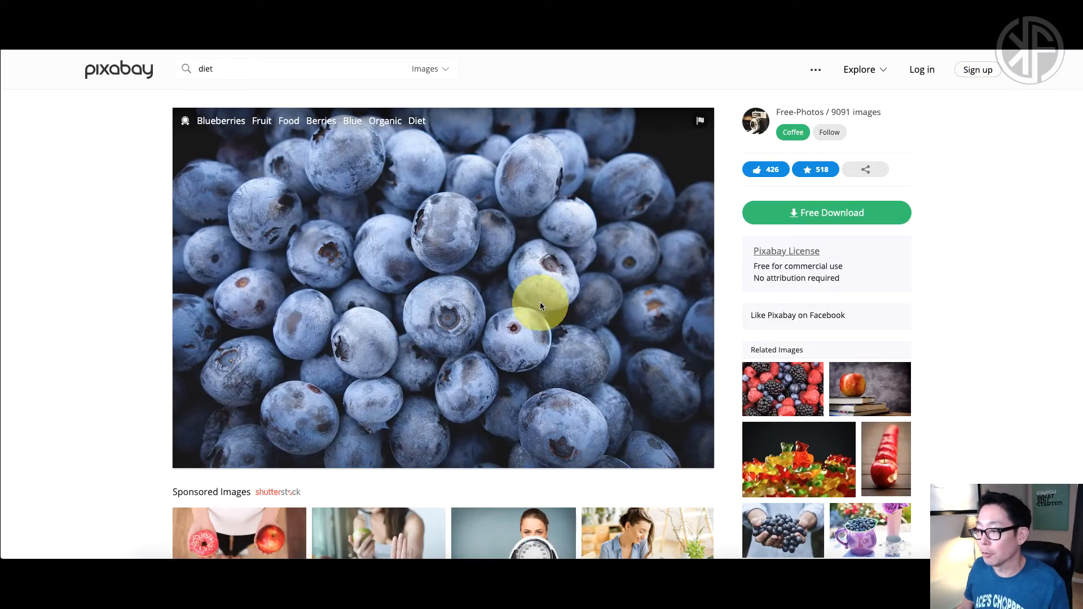
Download the blueberries photo as a 1920×1279 JPG and save it as blueberries-690072_1920 in Downloads
click(822, 217)
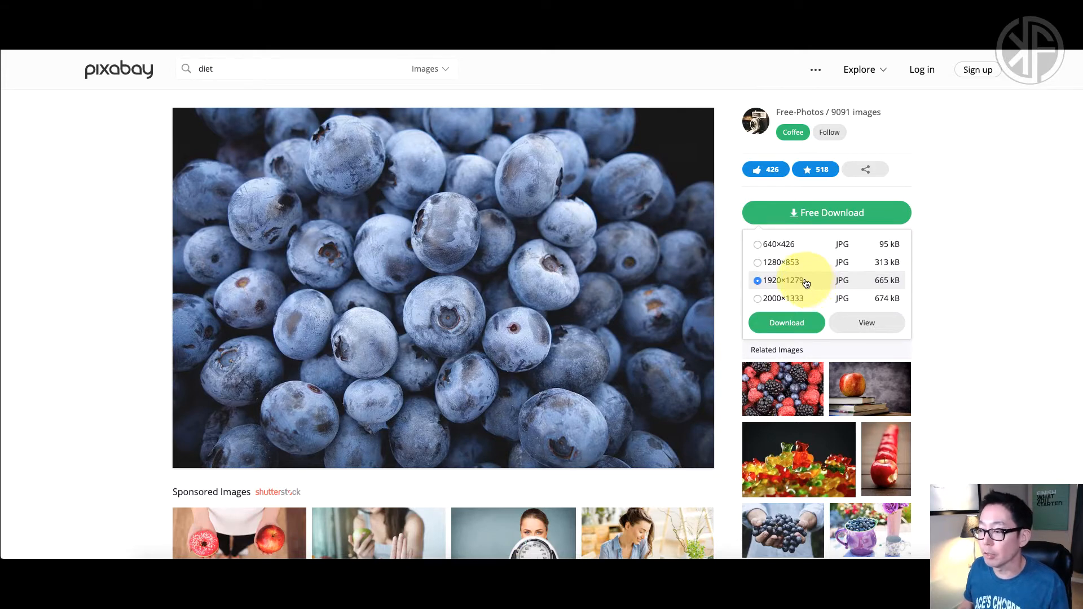
click(792, 323)
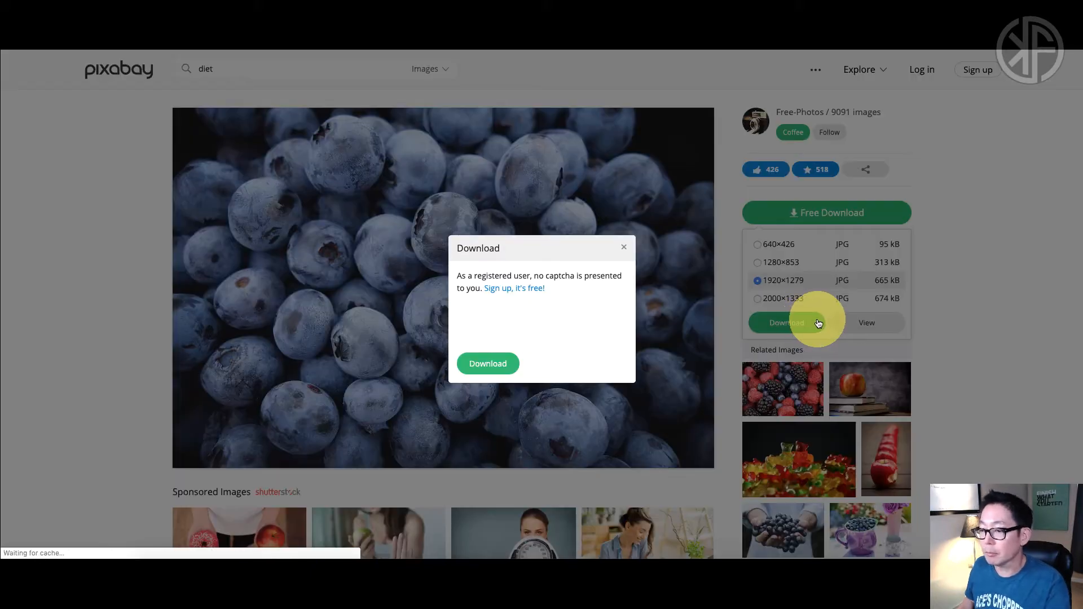
click(470, 323)
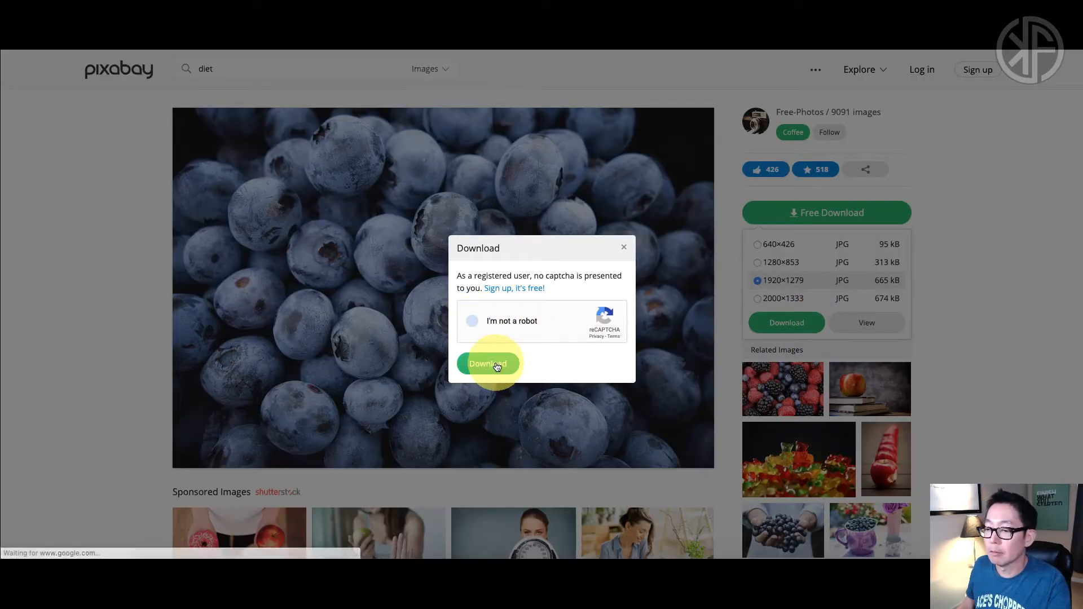
click(495, 364)
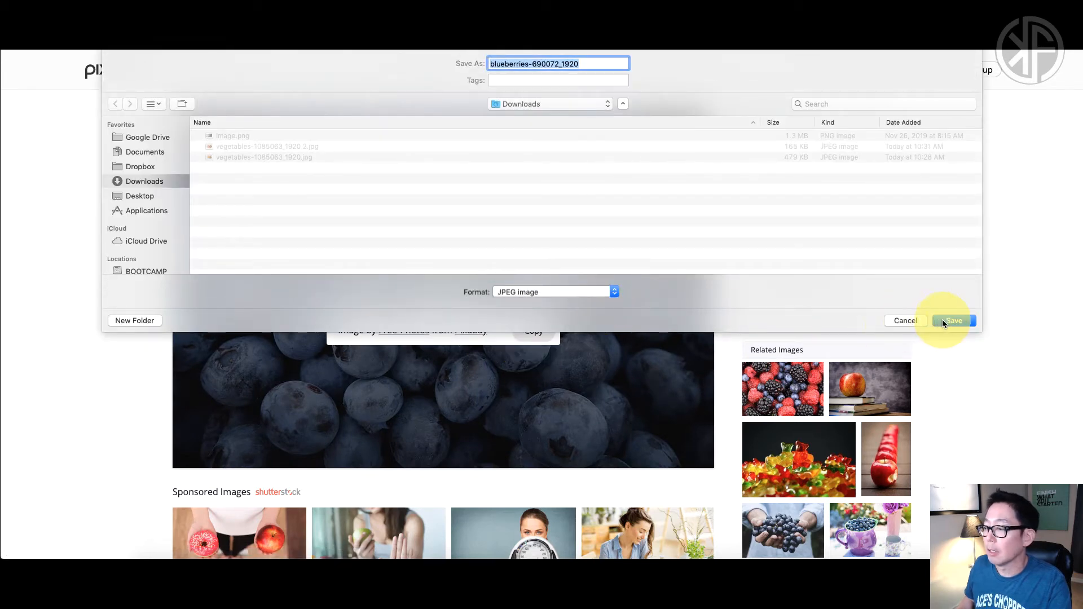
click(953, 320)
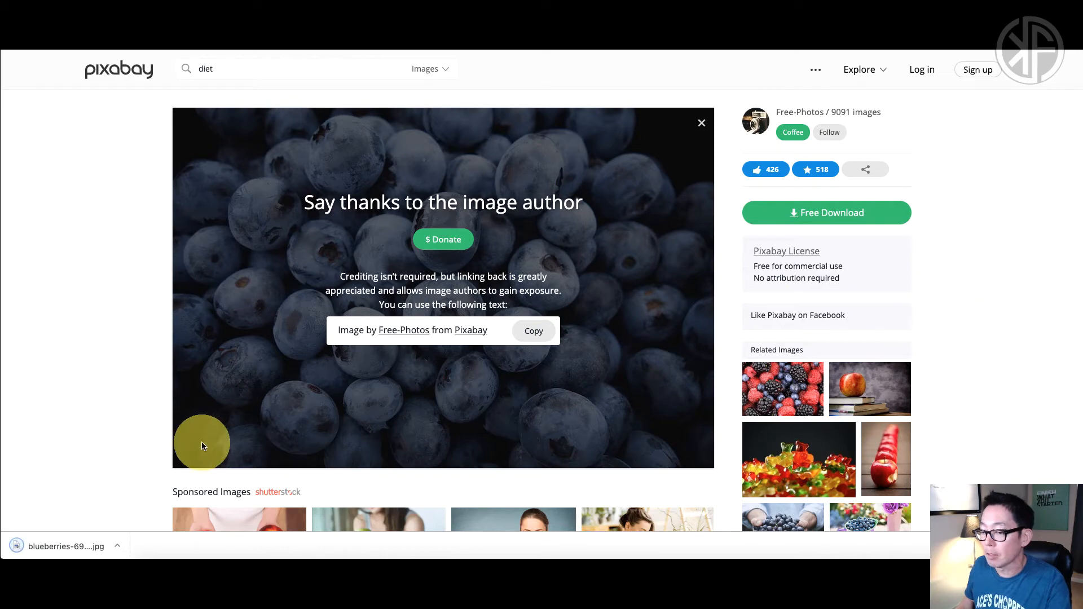
Open the downloaded blueberries image to inspect it at large size, and close the preview
click(87, 544)
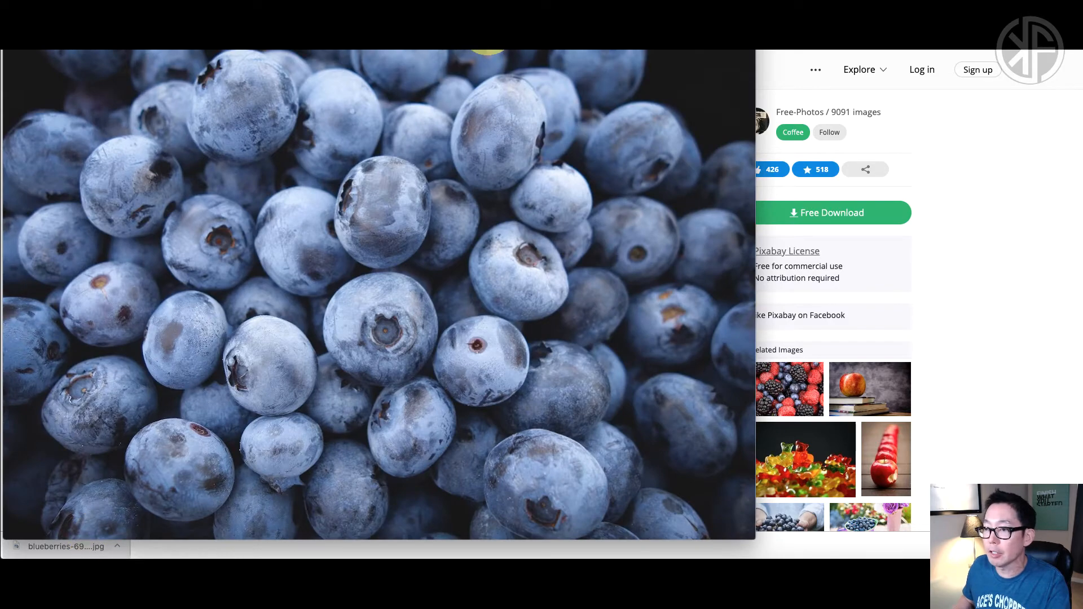
drag(487, 29, 601, 39)
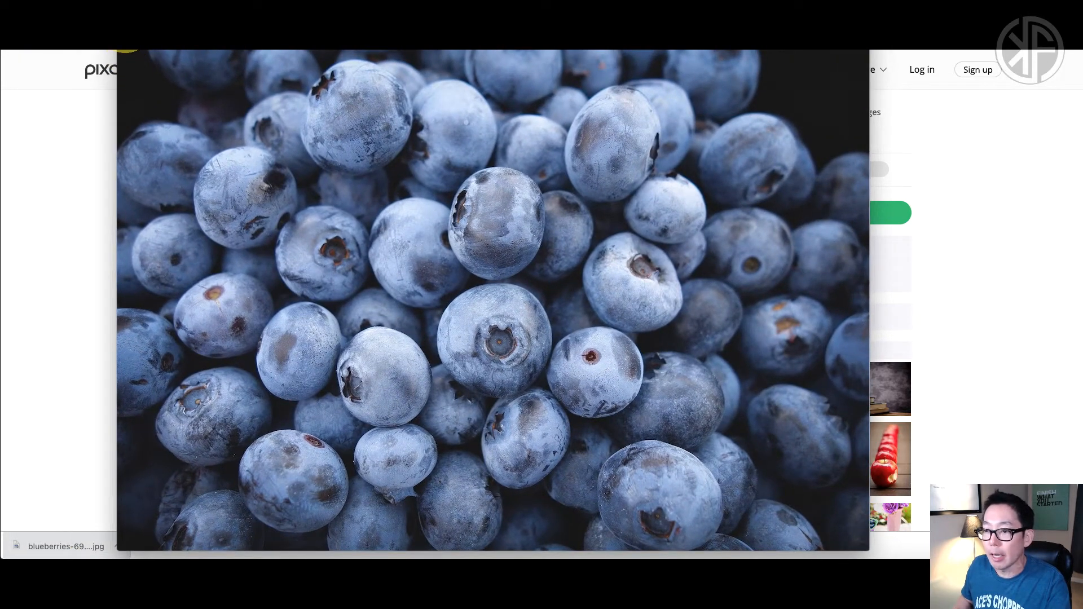
click(127, 27)
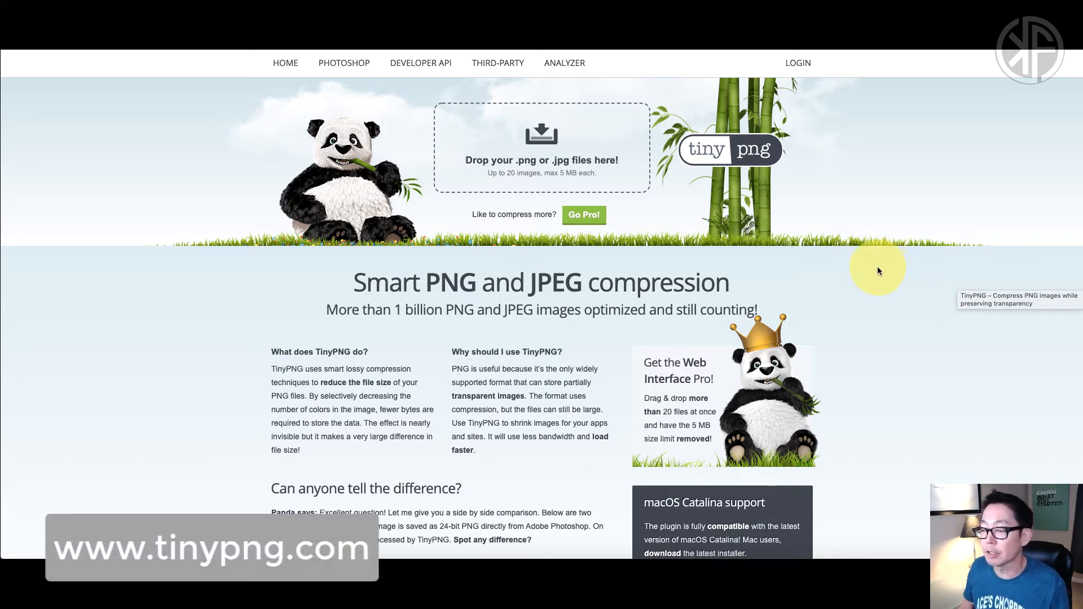
Switch to TinyPNG and upload blueberries-690072_1920.jpg from Downloads for compression
click(540, 145)
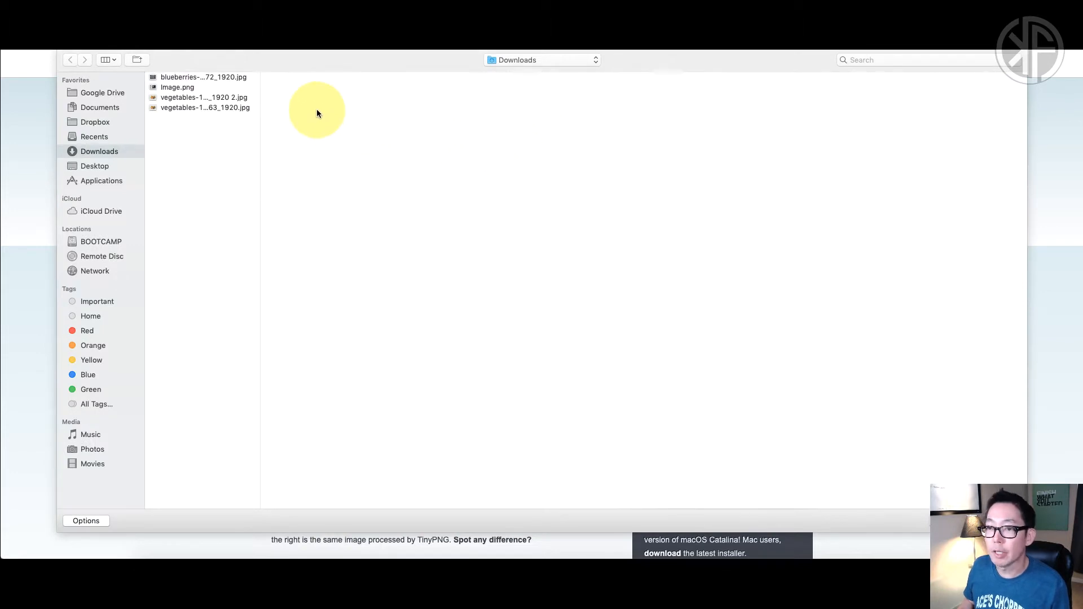
click(228, 77)
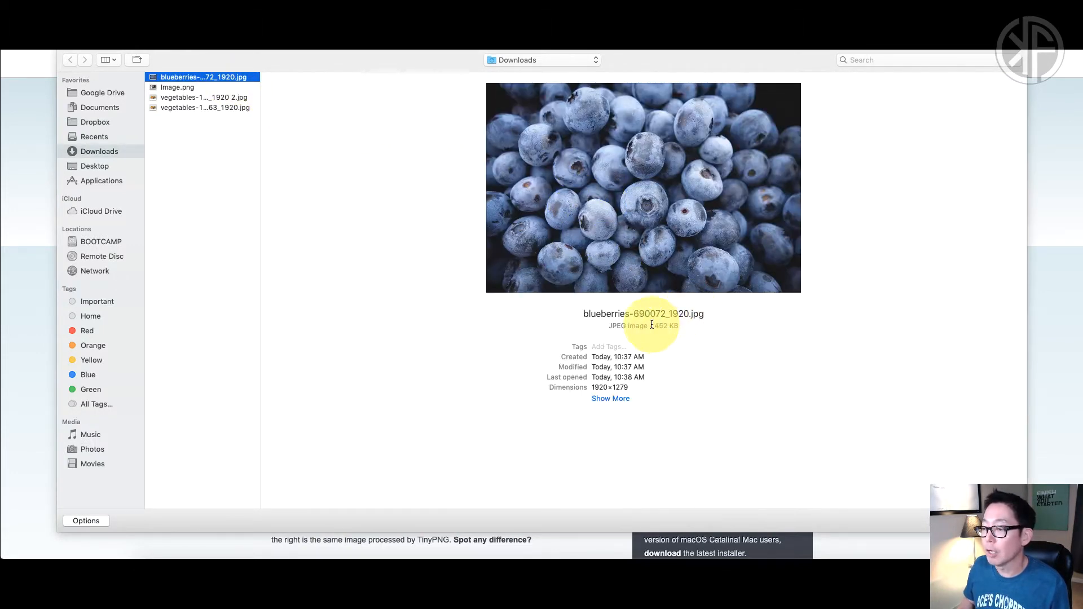
drag(654, 327, 683, 326)
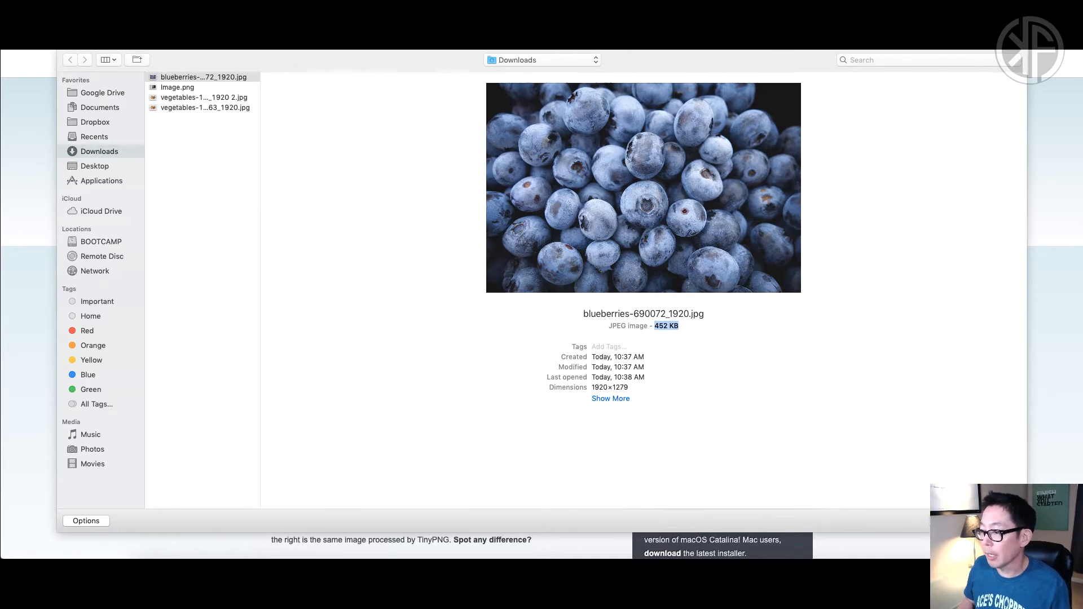
click(997, 521)
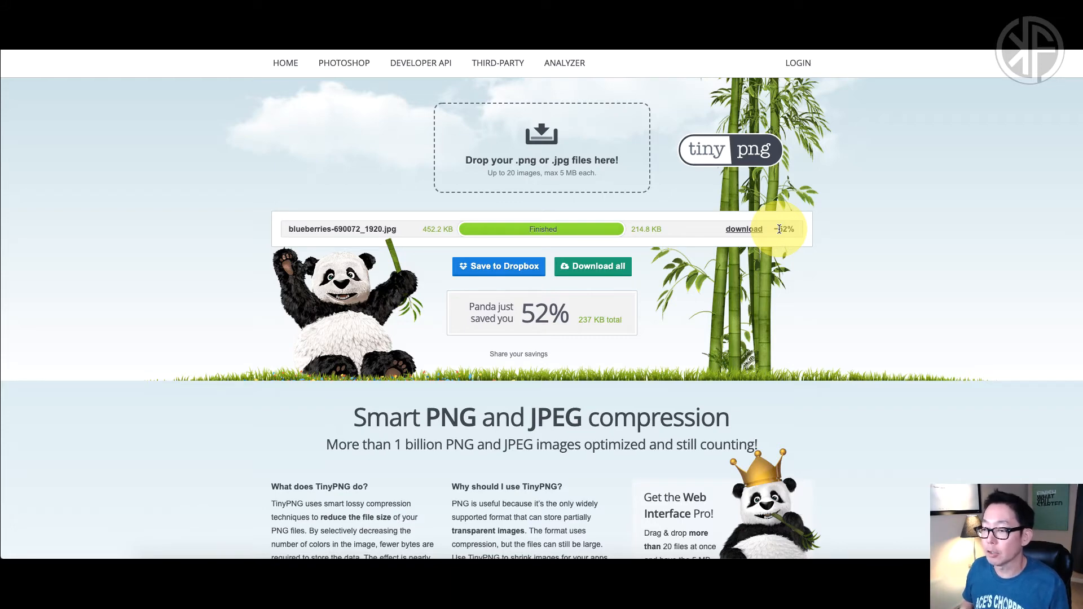
Download the compressed image as the zip archive tinified in Downloads and extract it
click(587, 268)
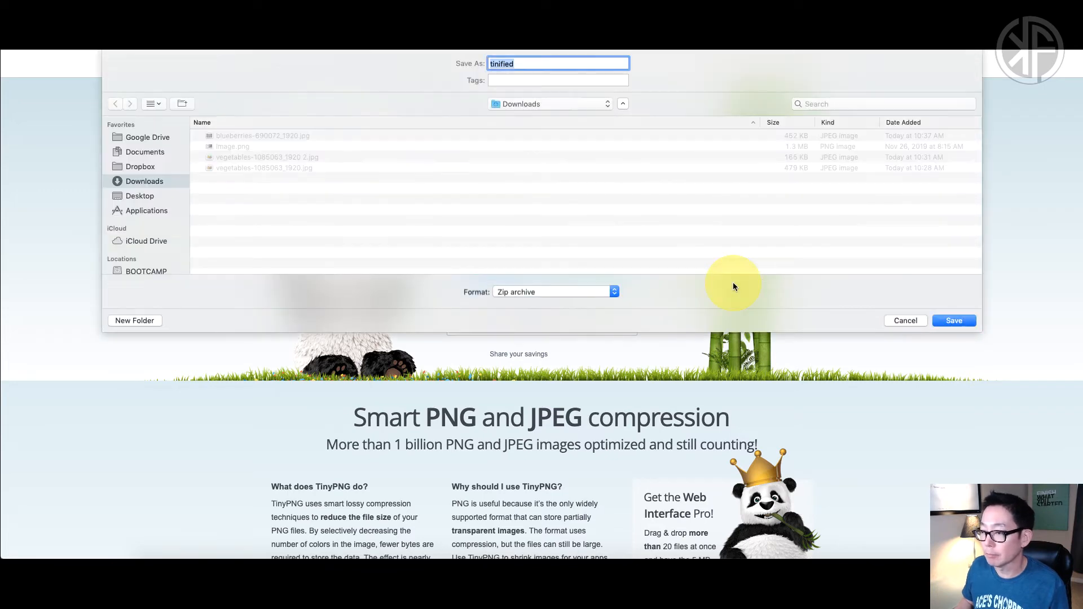
click(953, 320)
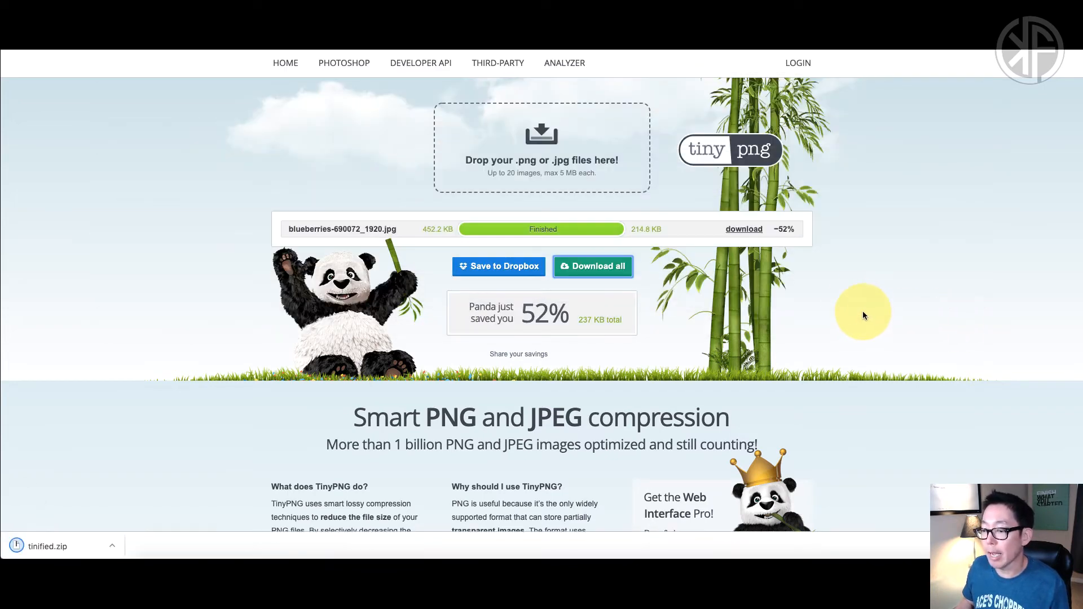
click(56, 546)
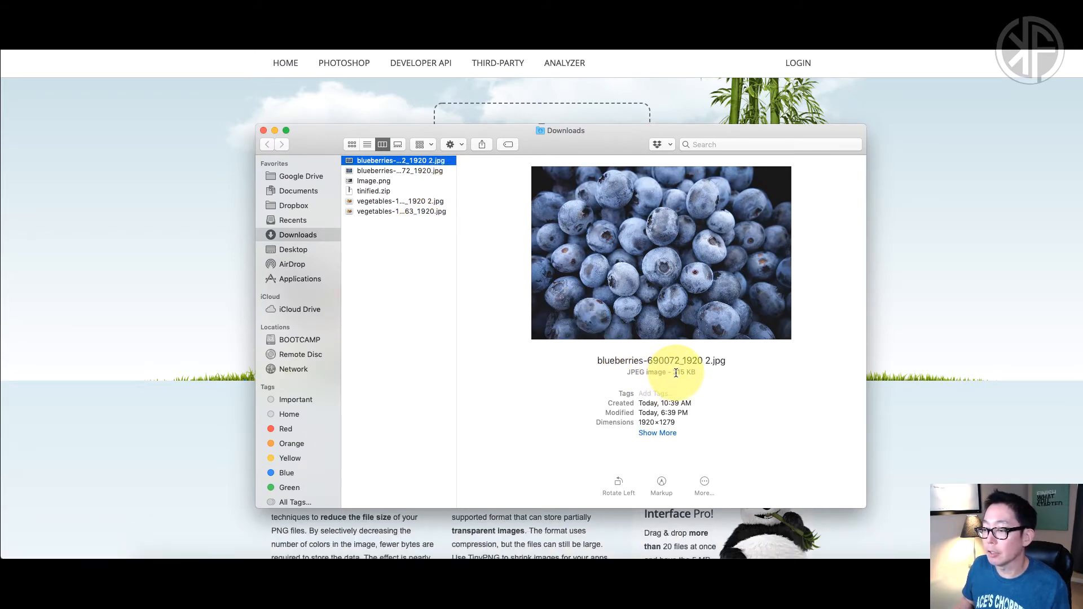
Compare the file sizes of the original and the compressed blueberries image in the Downloads folder
drag(561, 148, 552, 109)
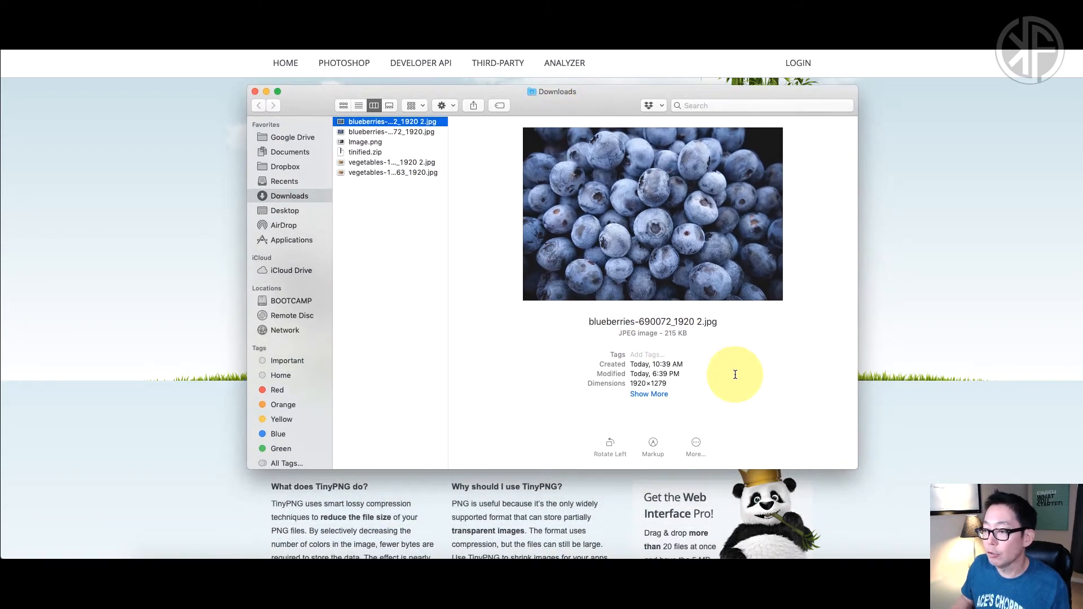
drag(857, 469, 910, 524)
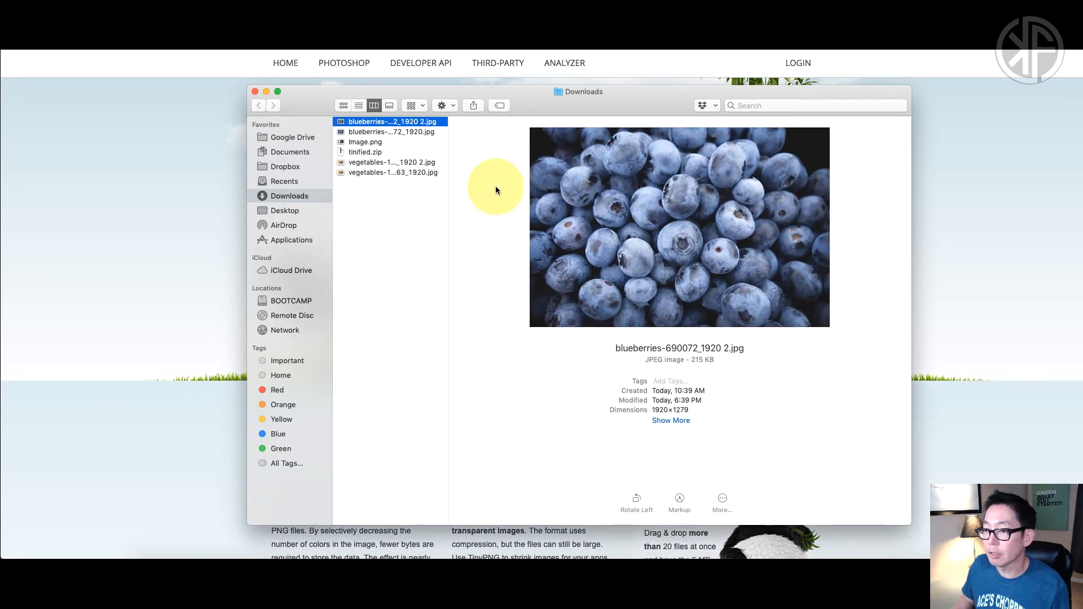
click(424, 131)
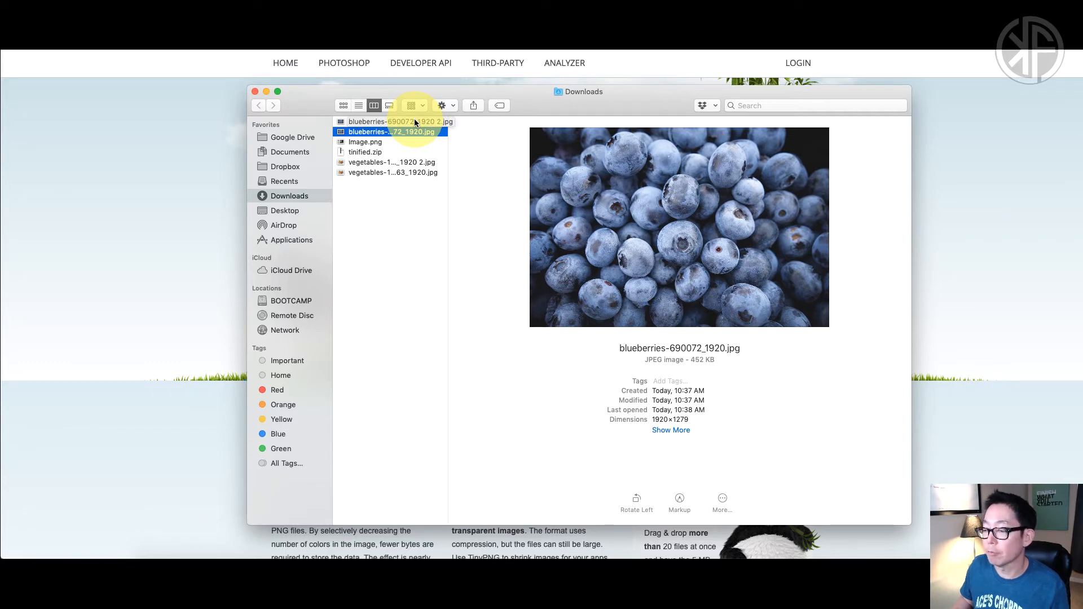
click(414, 121)
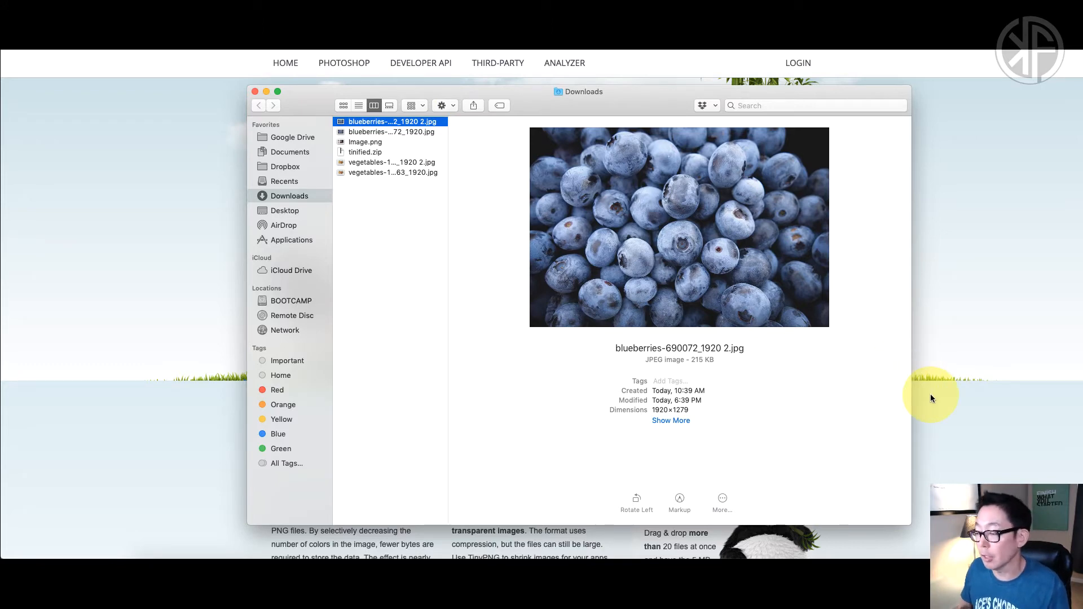
Switch to the WordPress admin, open the Media Library, and start adding a new media file
click(948, 410)
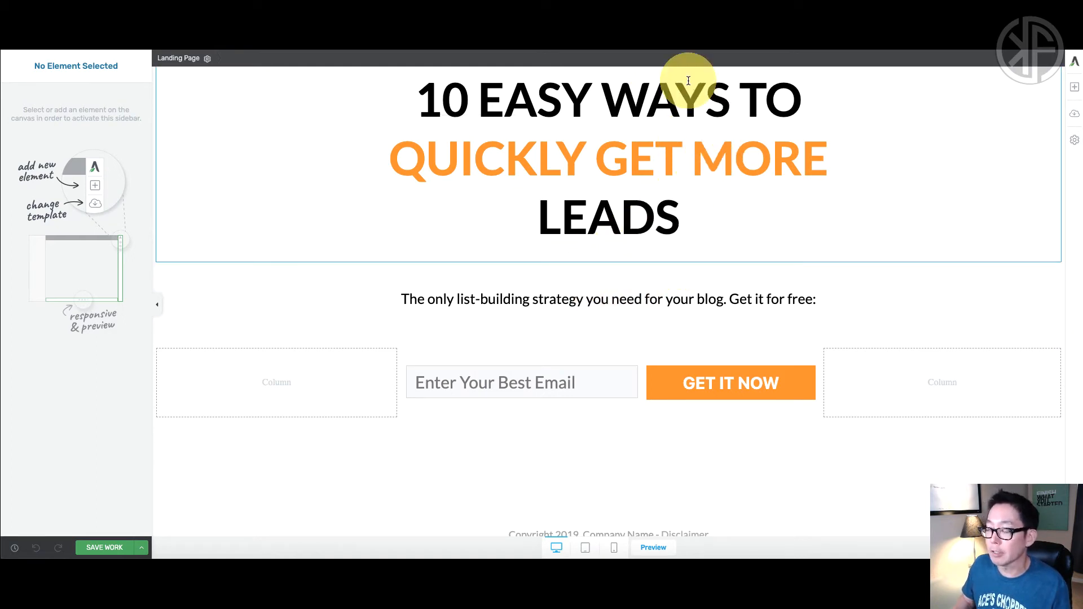
click(693, 34)
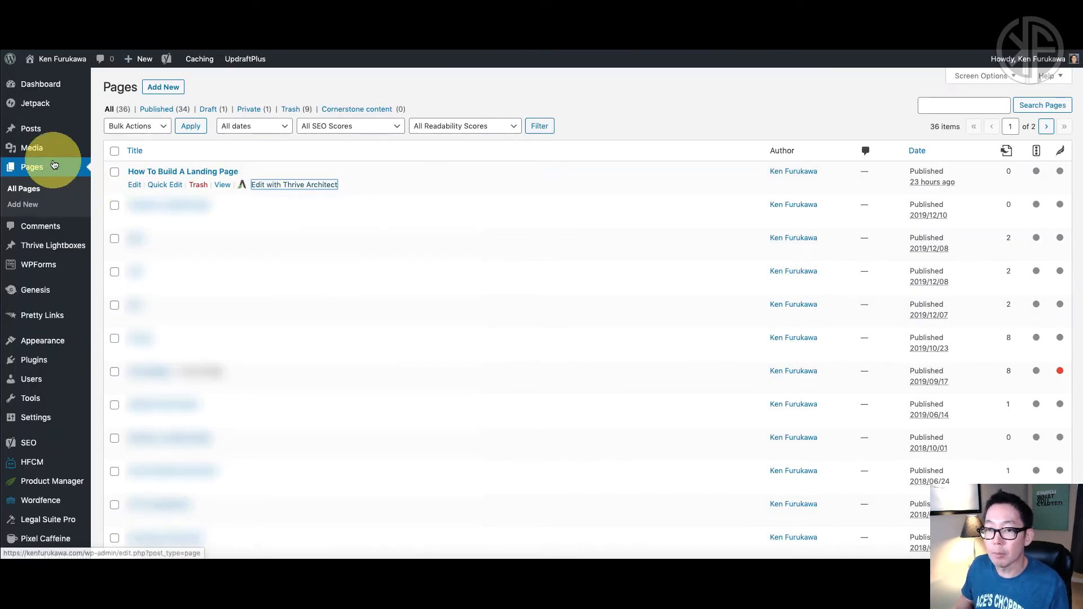
mouse_move(33, 150)
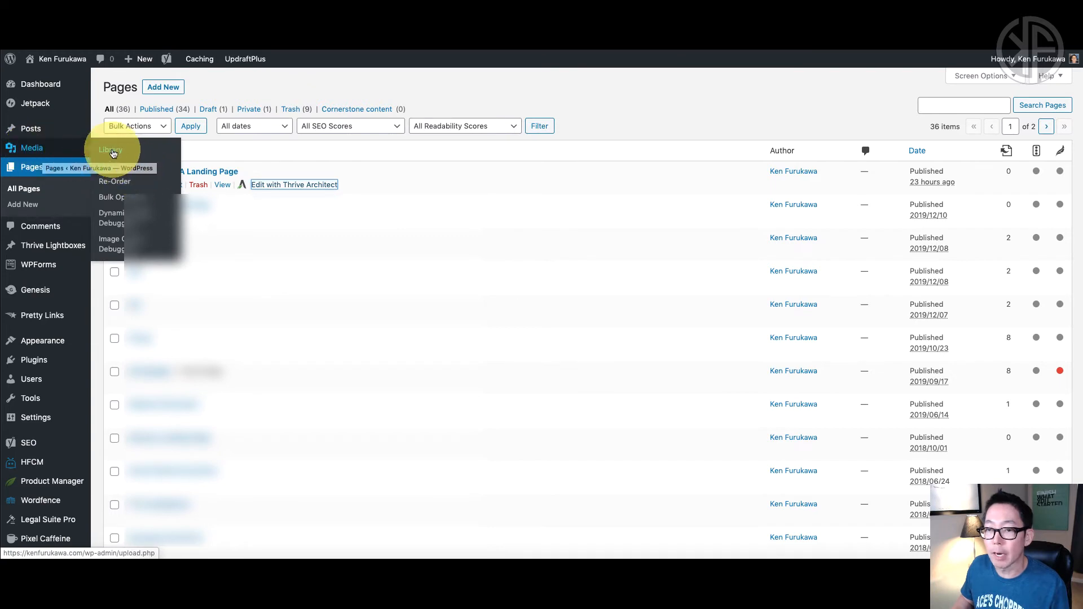
click(137, 154)
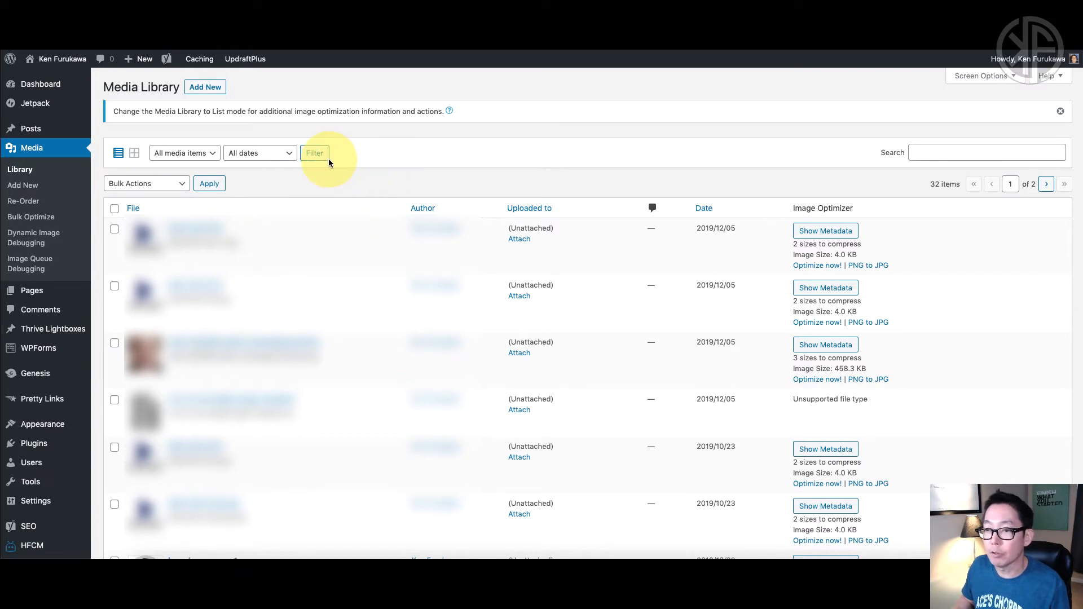
click(208, 89)
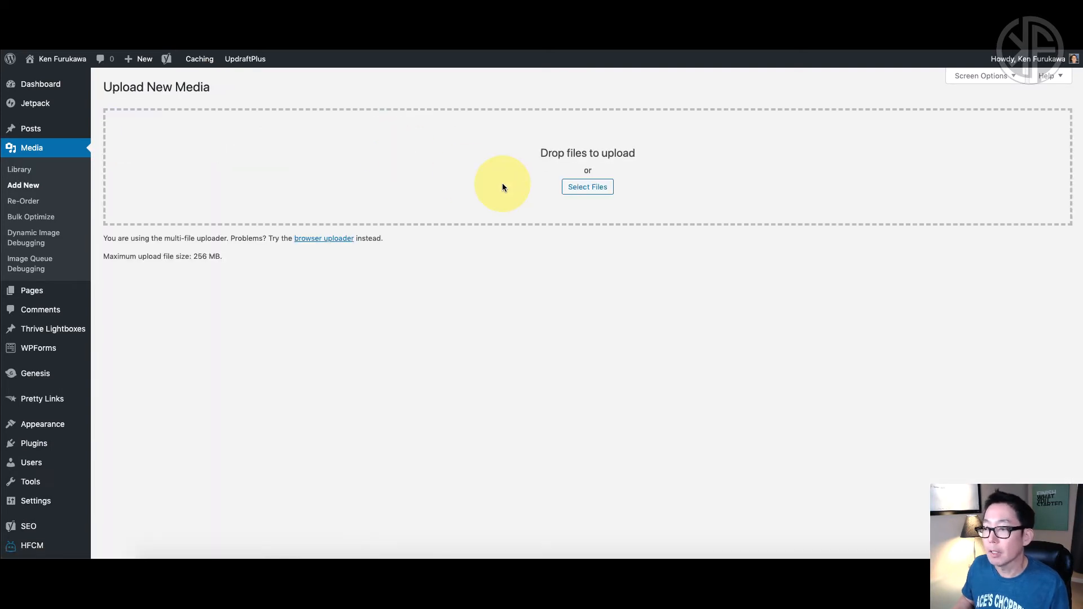
Upload the compressed image blueberries-690072_1920 2.jpg from Downloads, and return to the Media Library
click(576, 187)
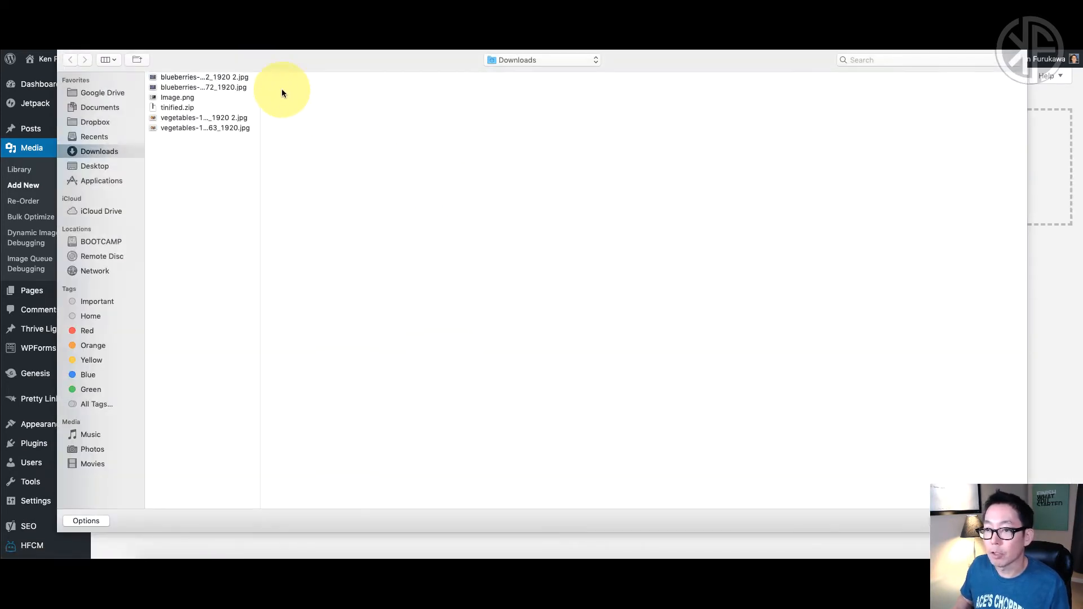
click(238, 77)
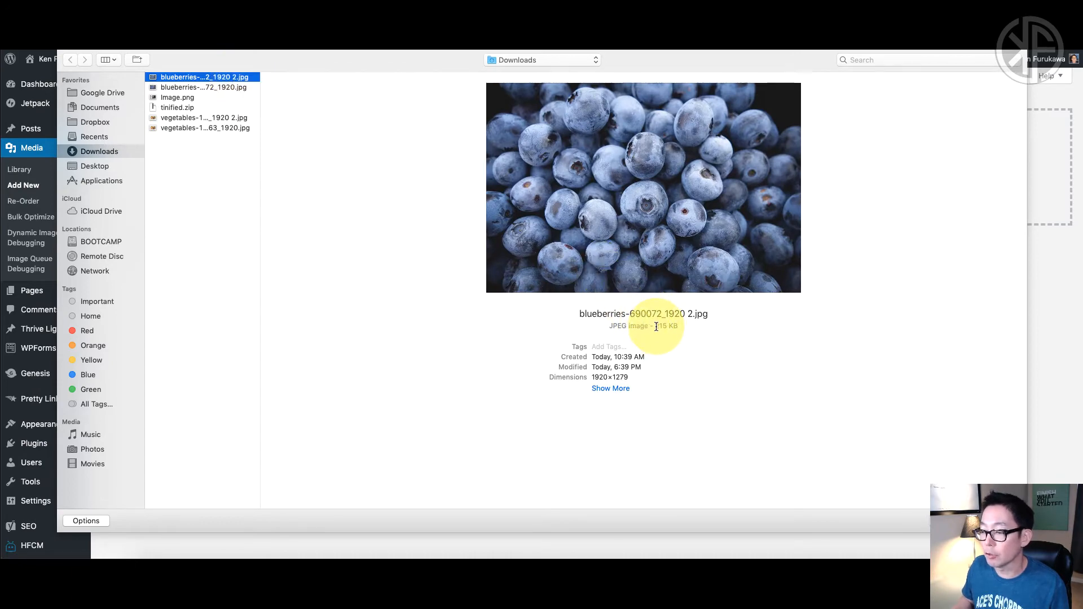
click(998, 520)
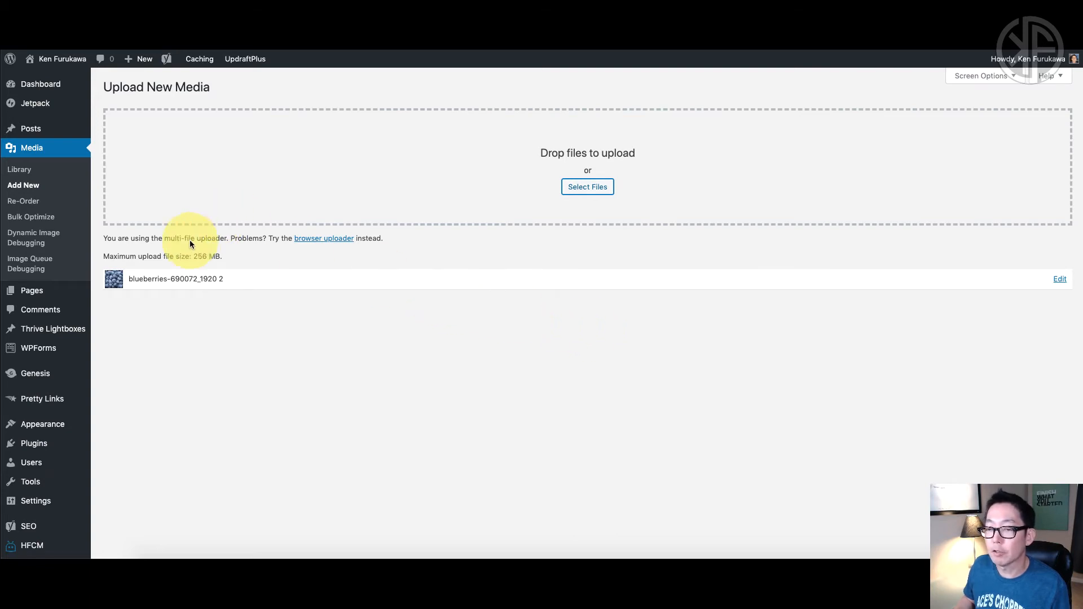
click(22, 169)
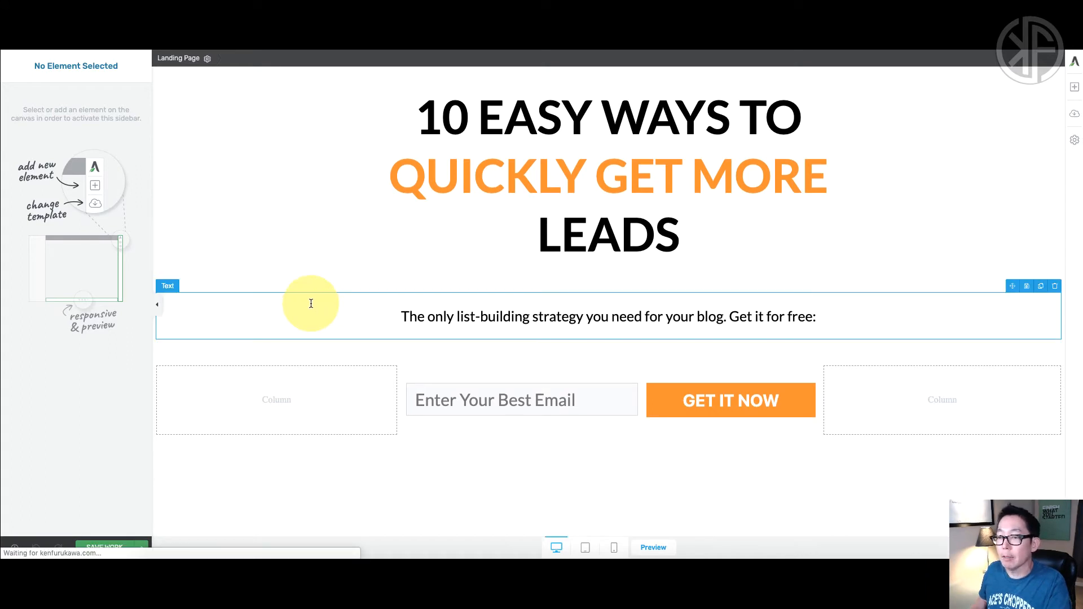
In the Thrive Architect landing page, add a background image layer using the full-size blueberries-690072_1920-2.jpg from the media library
click(189, 62)
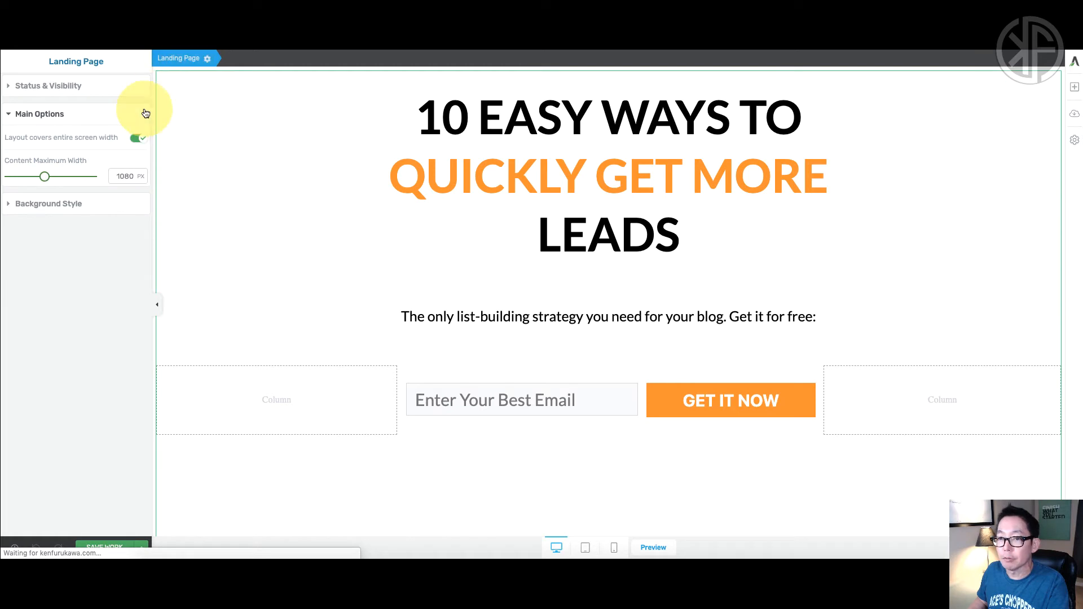
click(10, 208)
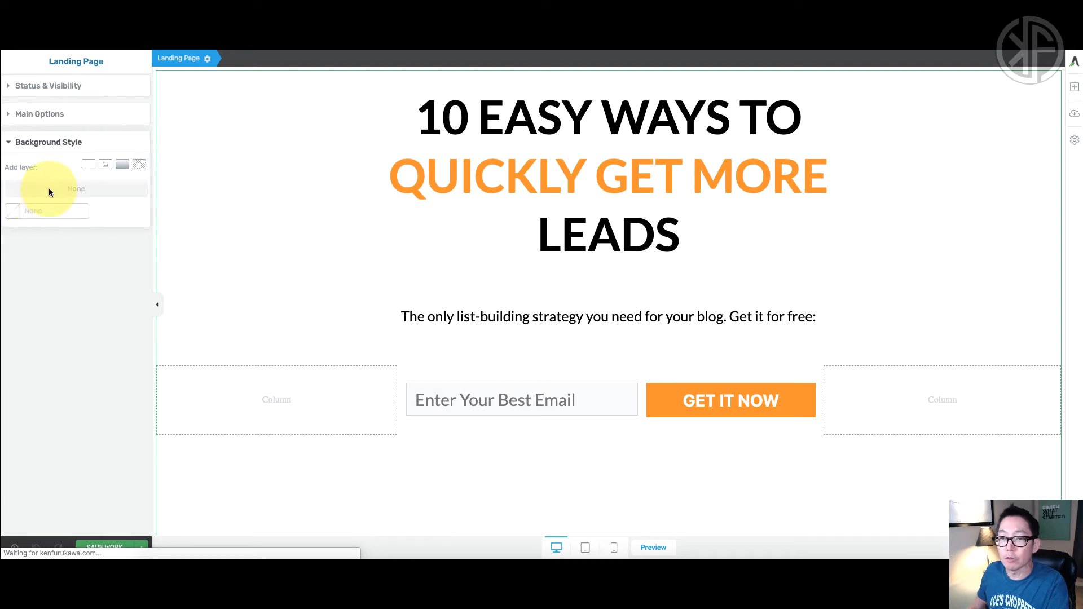
click(105, 164)
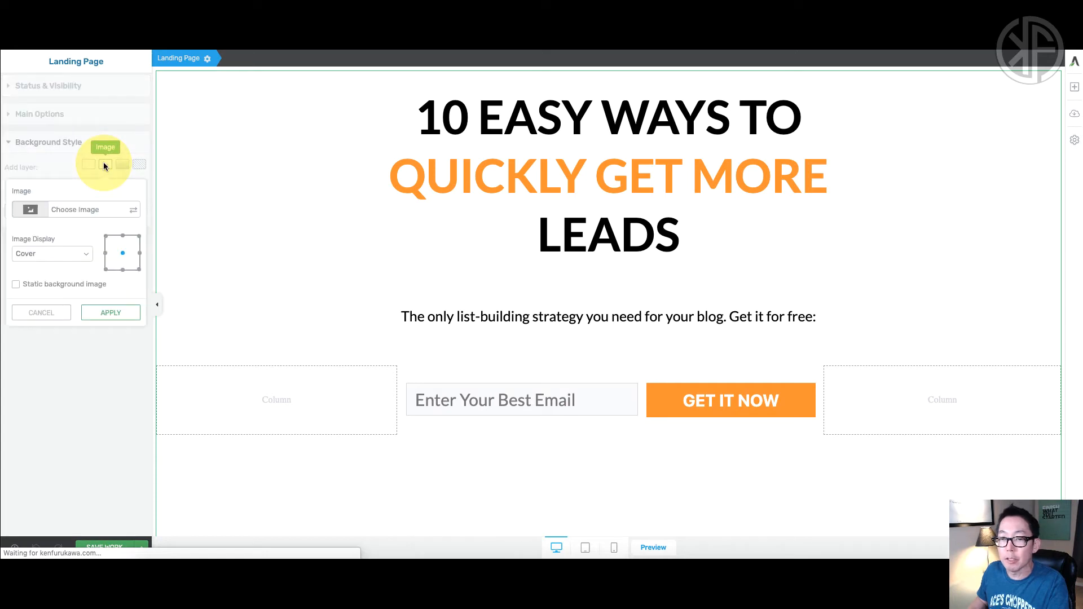
click(83, 212)
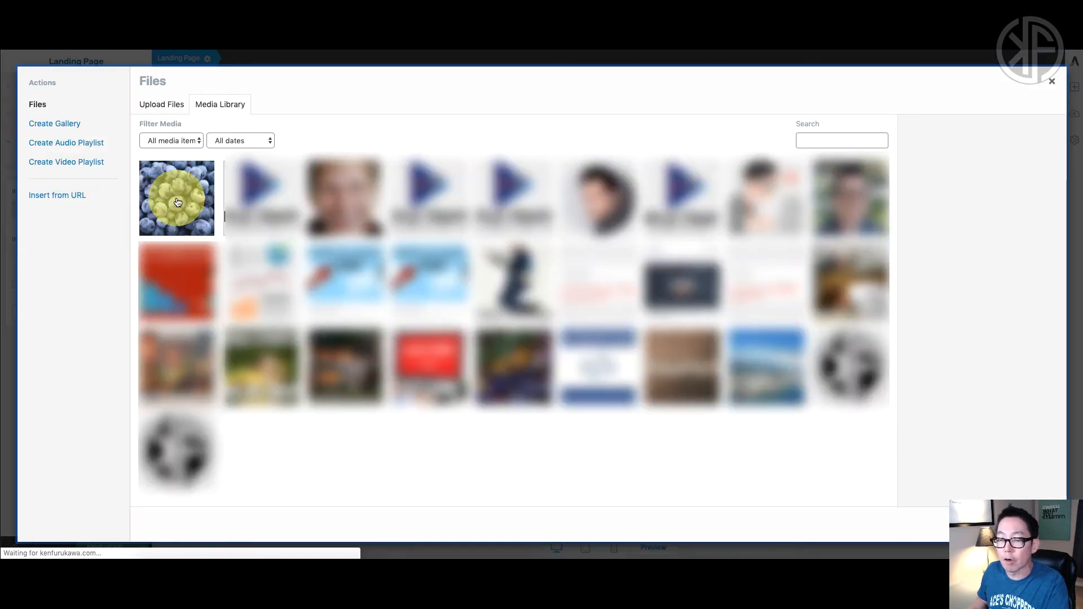
click(177, 201)
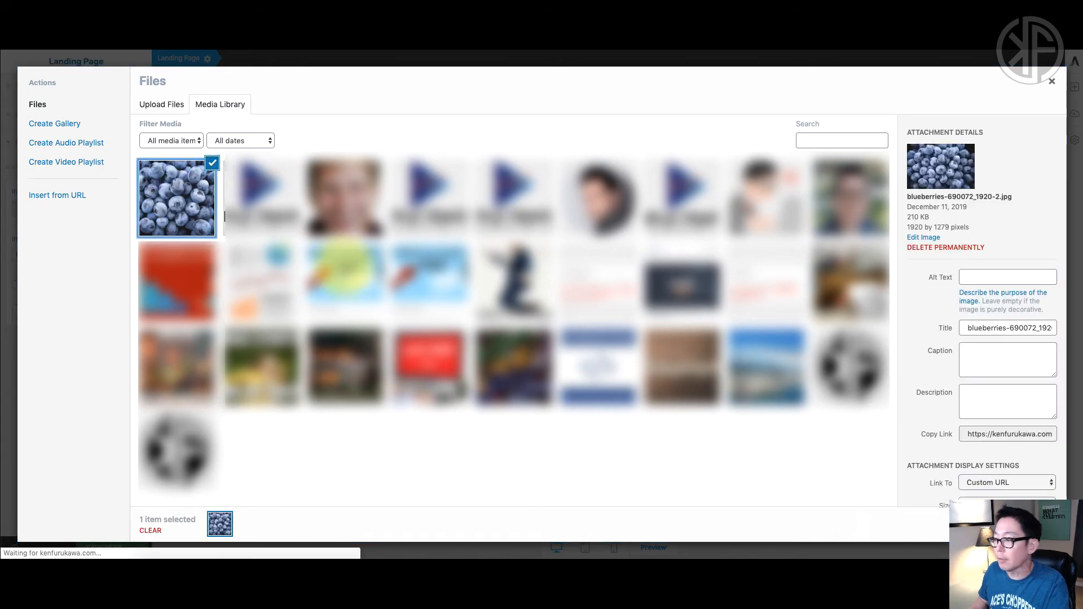
scroll(936, 417, down, 1)
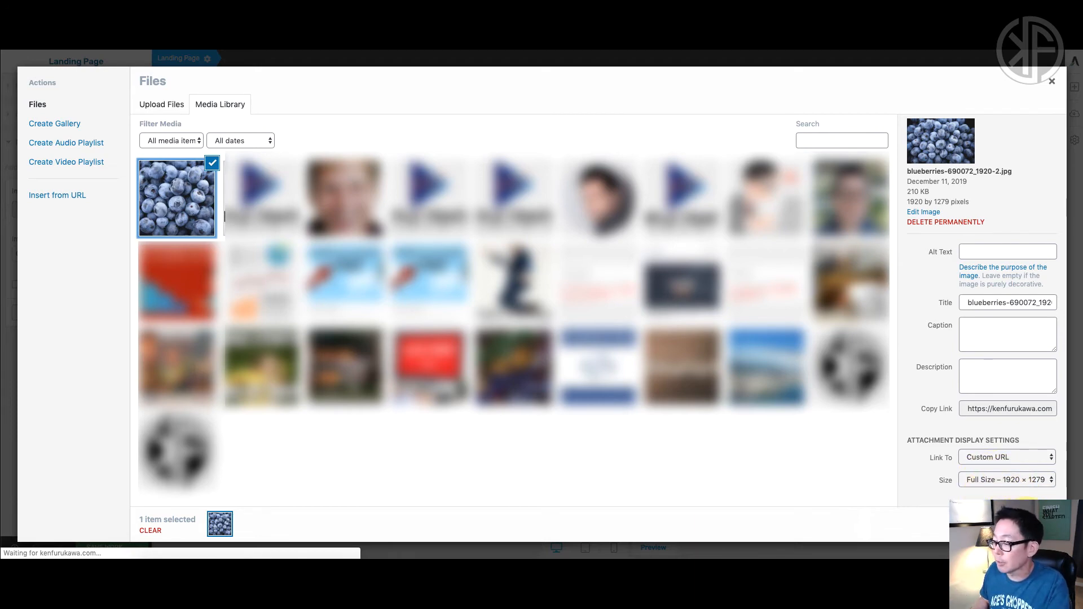
click(1024, 527)
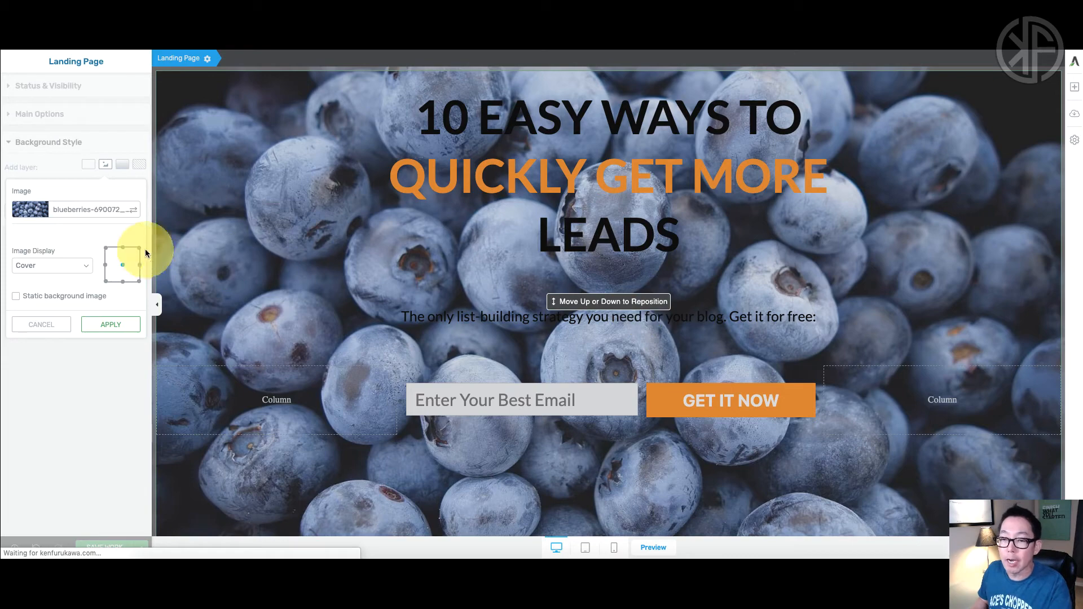
Try the top-left anchor for the background image, return it to the centre, and apply the layer with Cover display
click(106, 248)
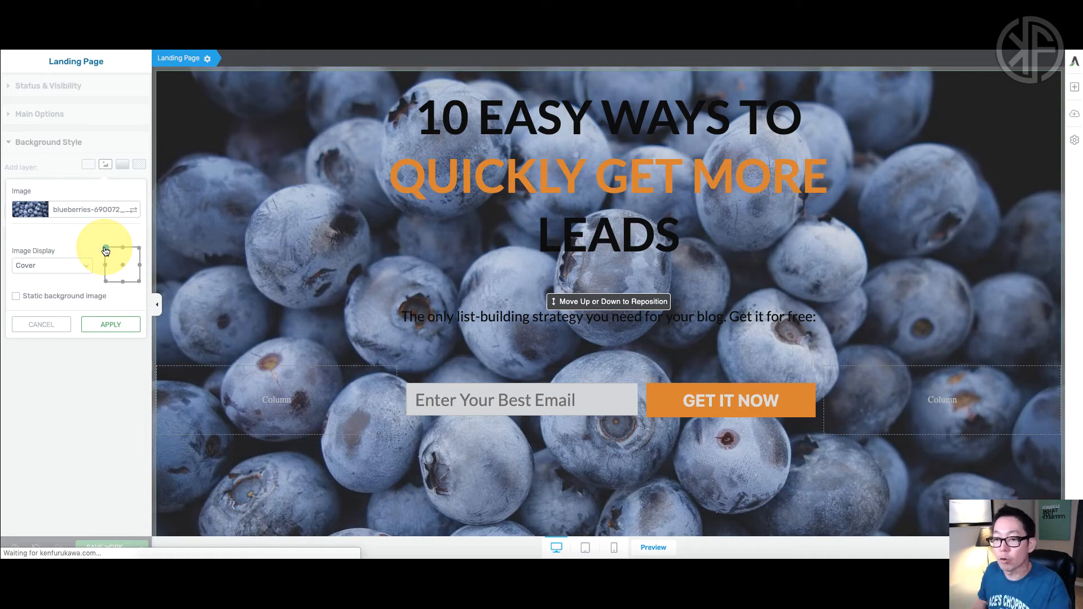
click(123, 265)
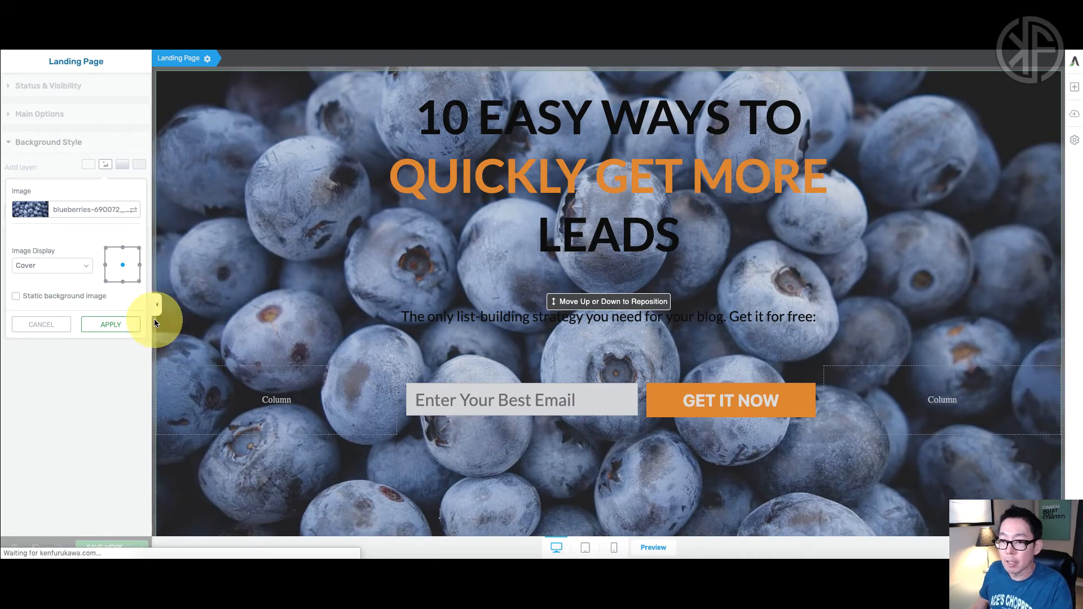
click(112, 325)
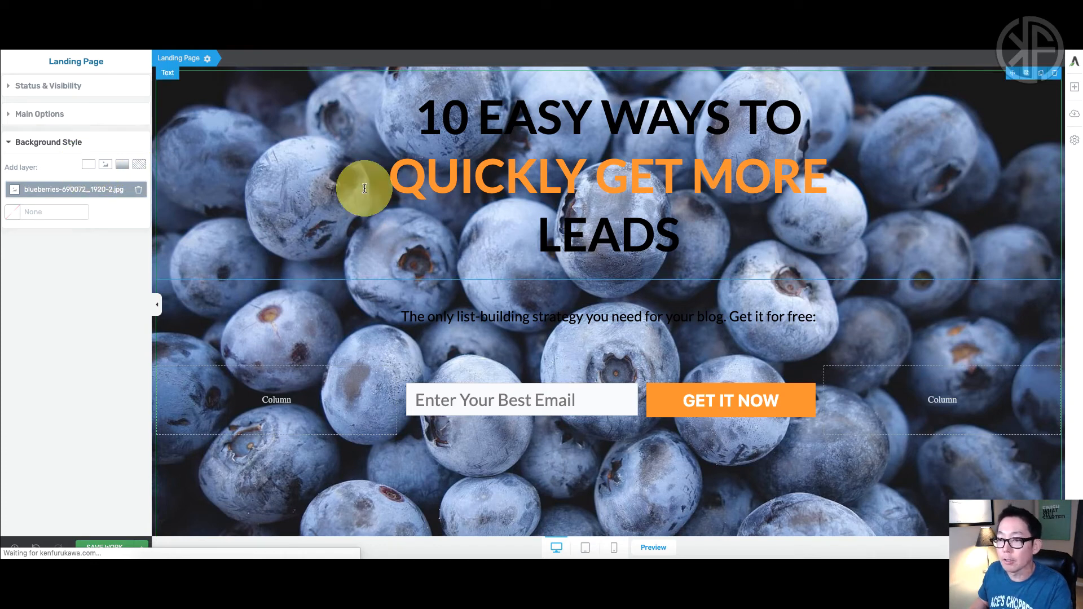
Add a solid gray #898989 background layer over the blueberries image at 65% opacity and apply it
click(88, 166)
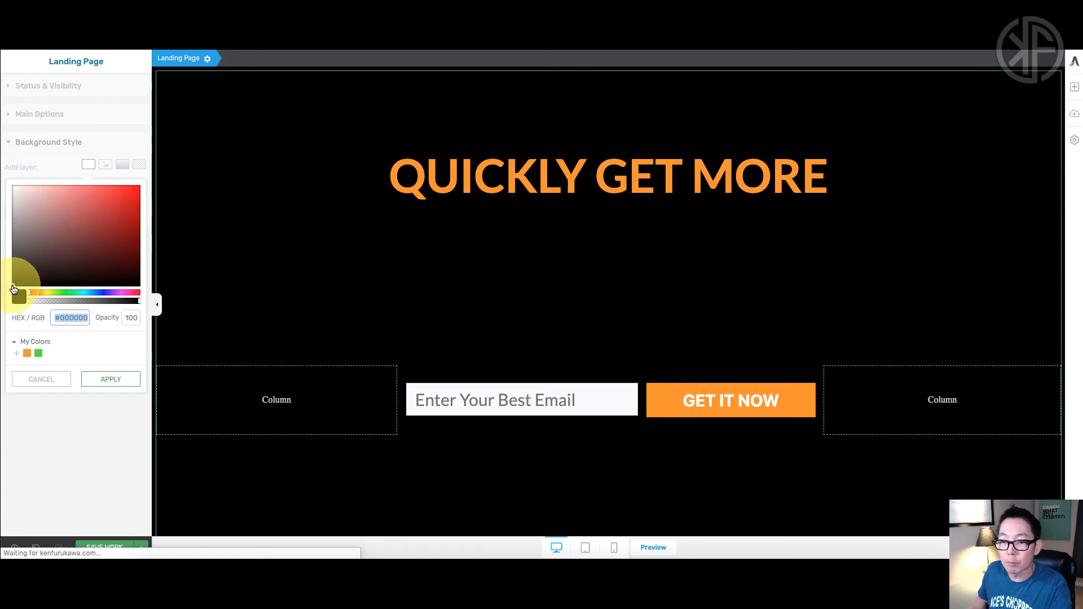
drag(14, 289, 7, 234)
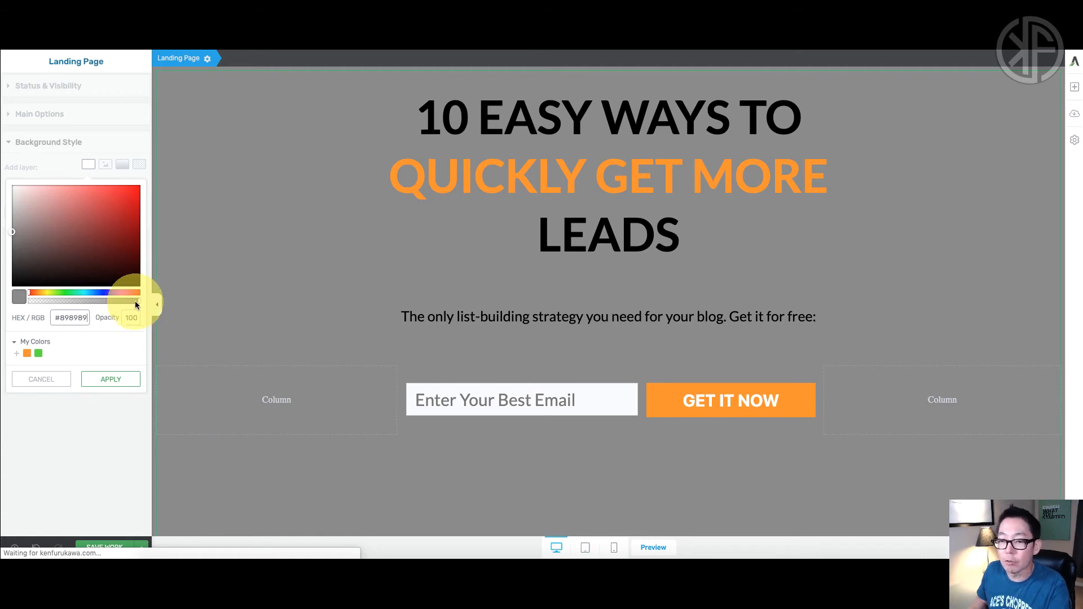
drag(140, 305, 107, 304)
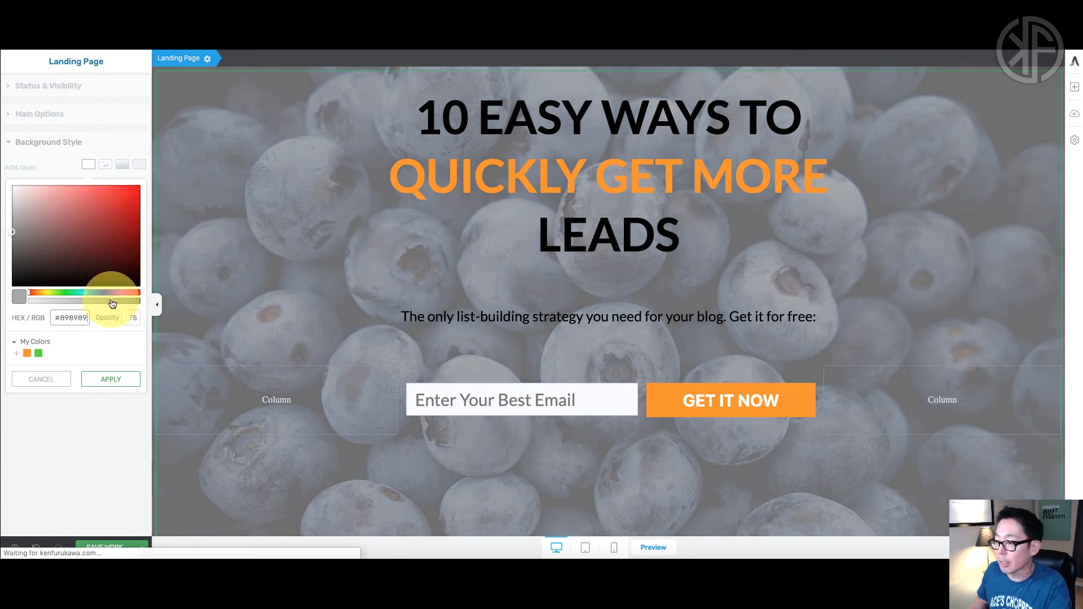
drag(111, 304, 101, 304)
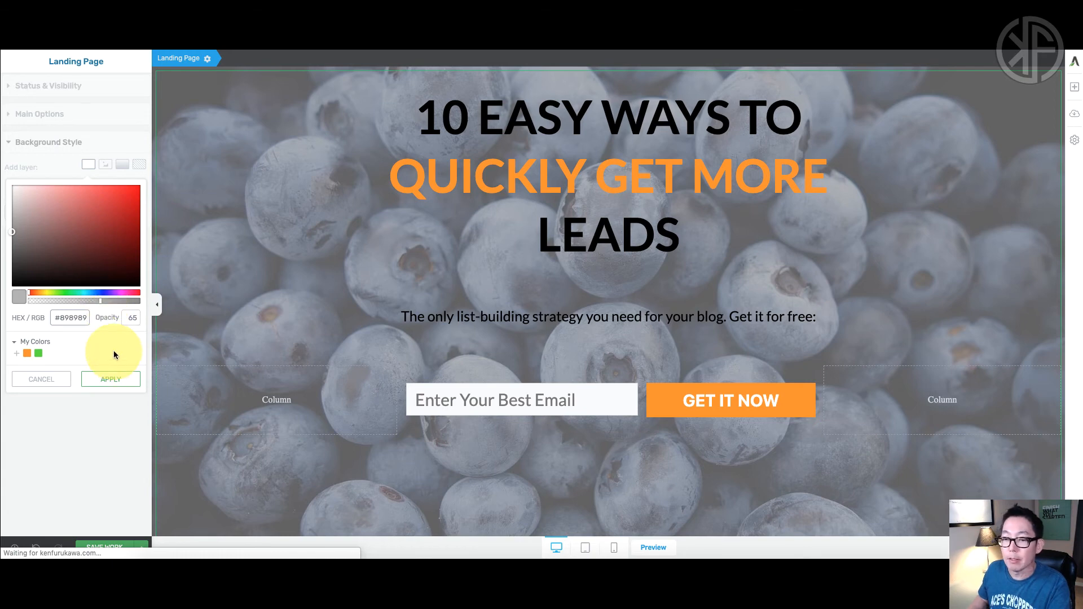
click(111, 378)
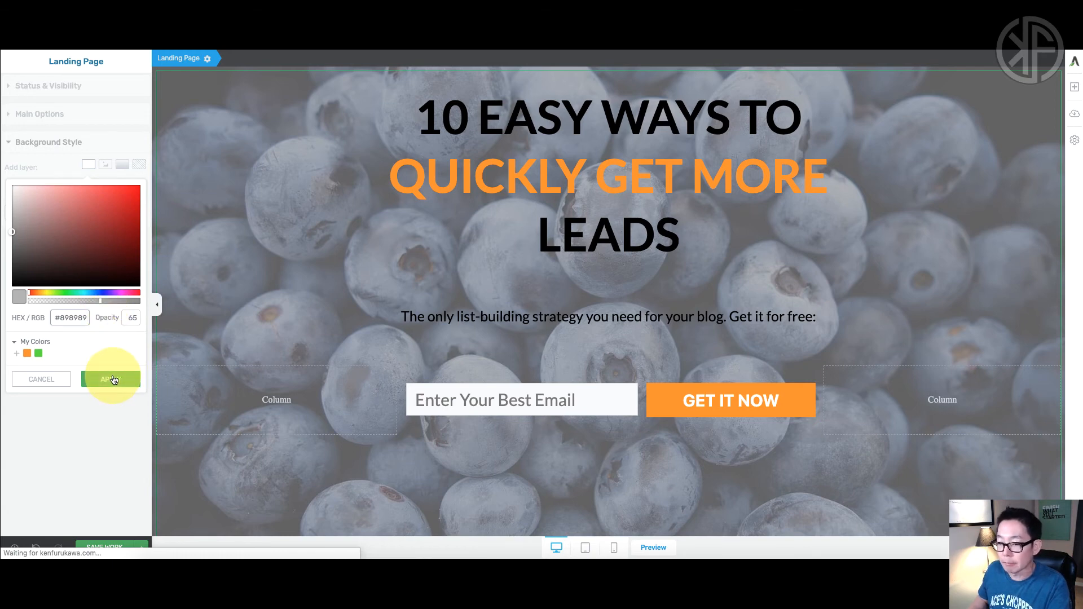
Collapse the settings sidebar to examine the page with its overlay at full width, and restore the sidebar
click(155, 306)
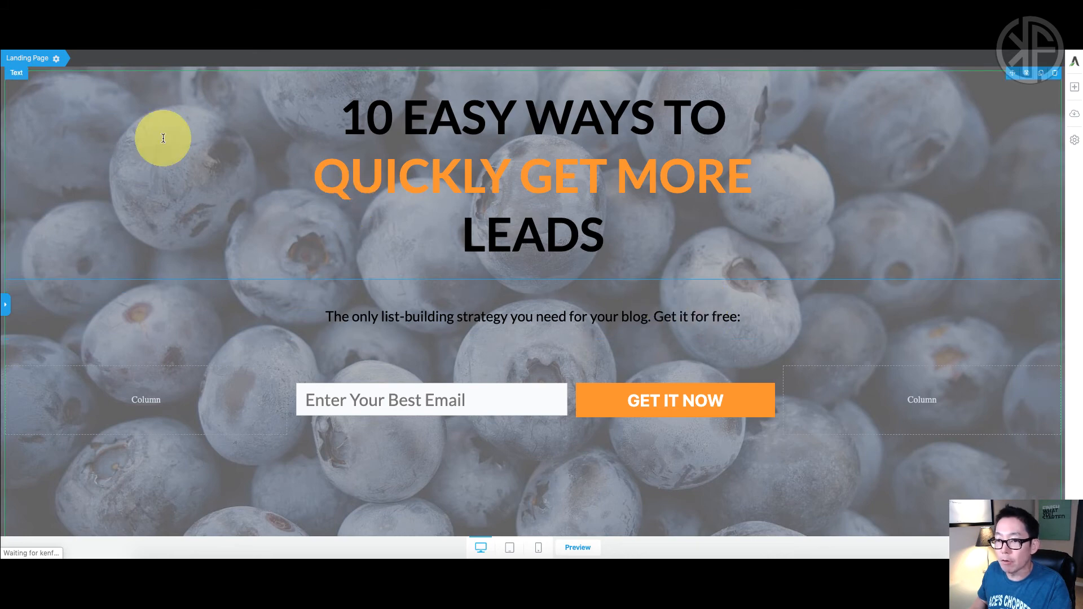
click(380, 124)
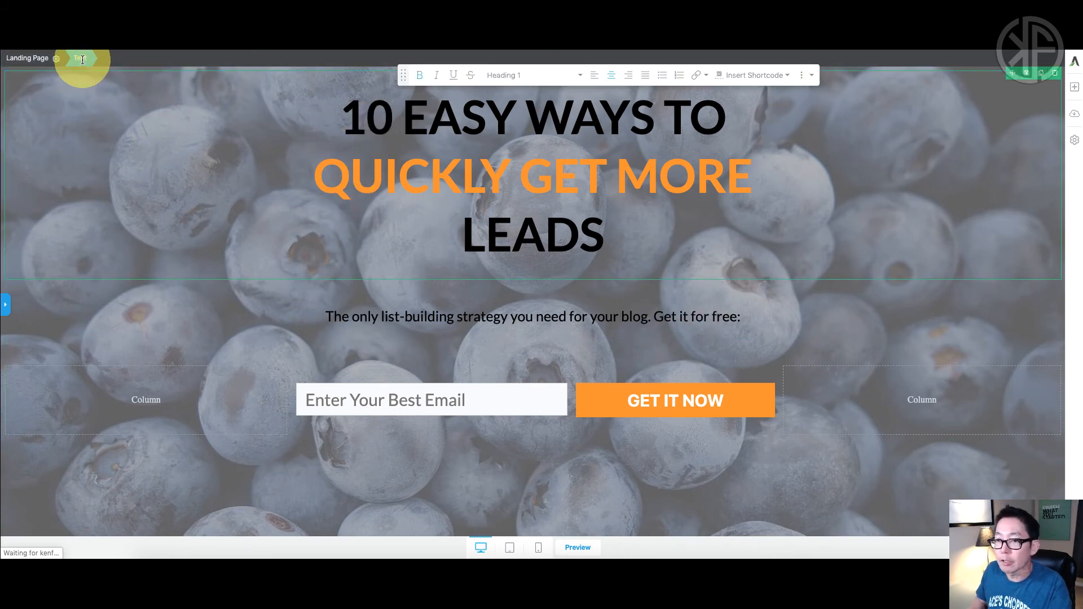
click(34, 58)
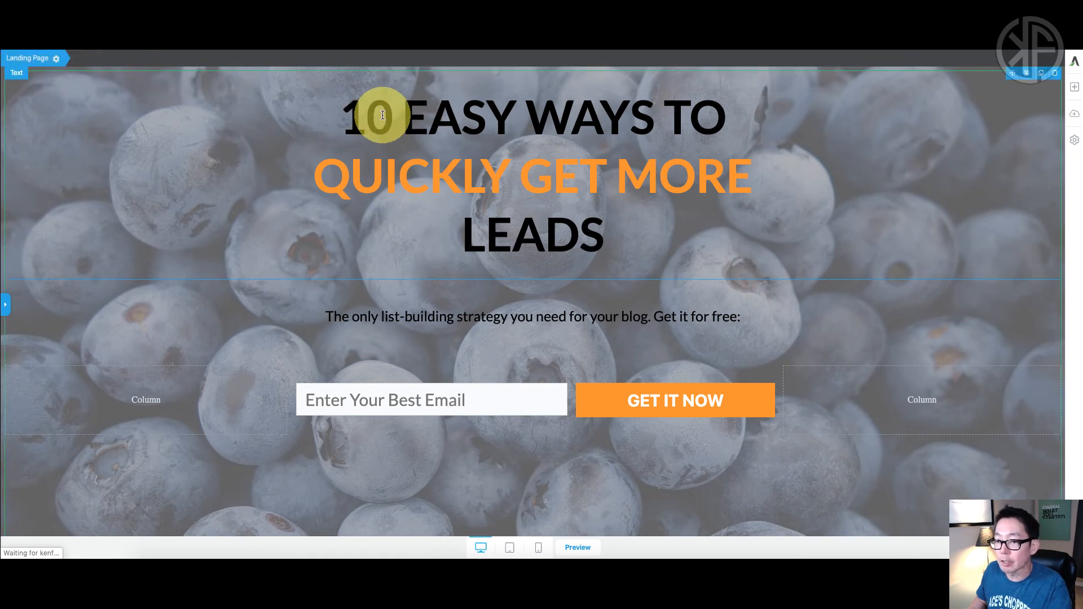
click(8, 306)
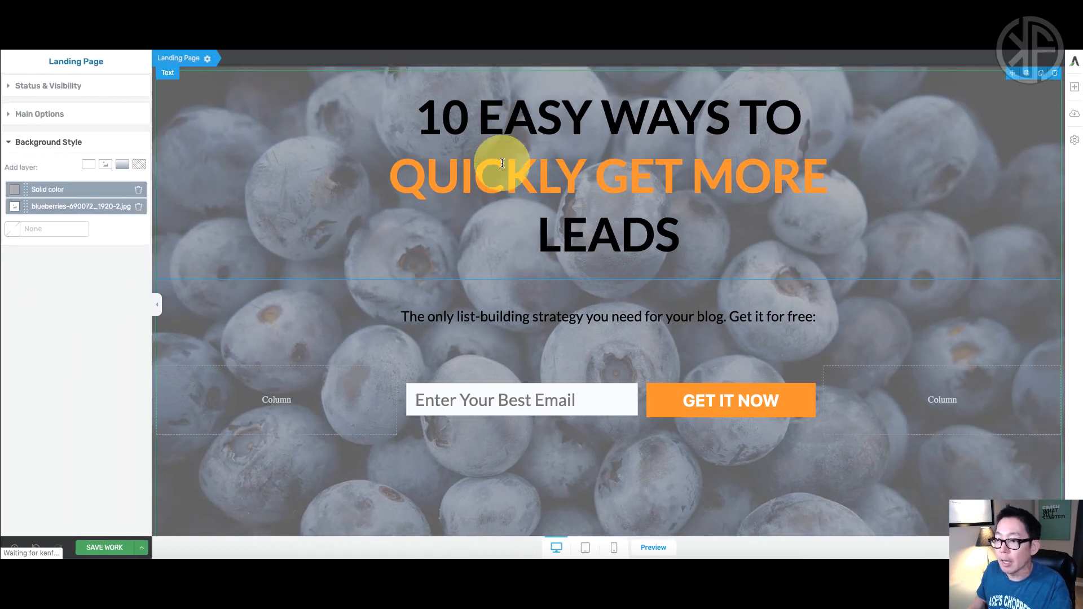
Try to set the text color of the headline's first line, "10 EASY WAYS TO", to white (#ffffff)
click(427, 117)
drag(426, 117, 789, 123)
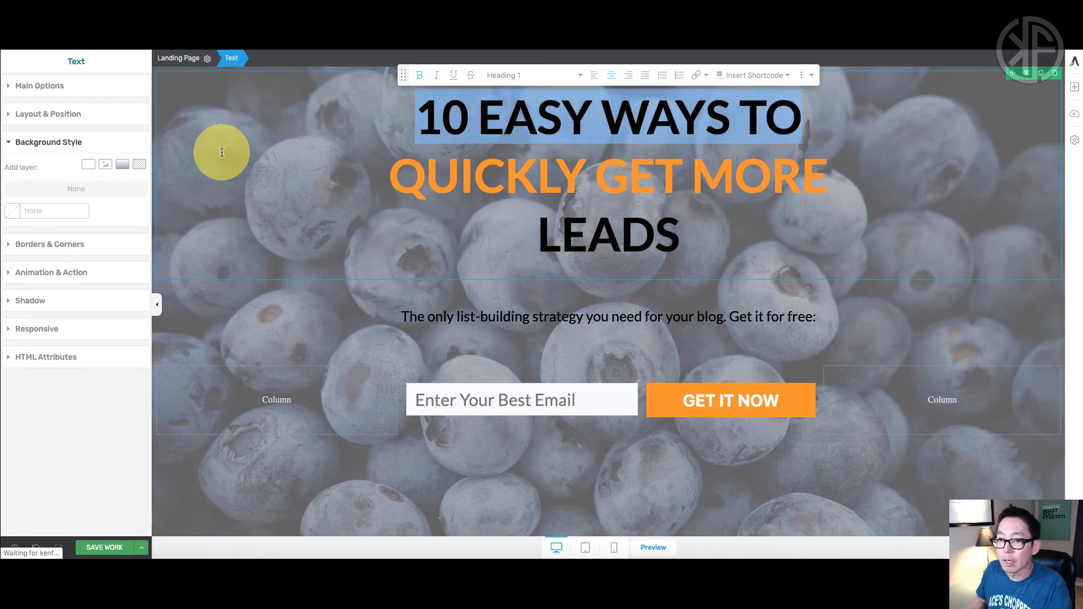
click(10, 87)
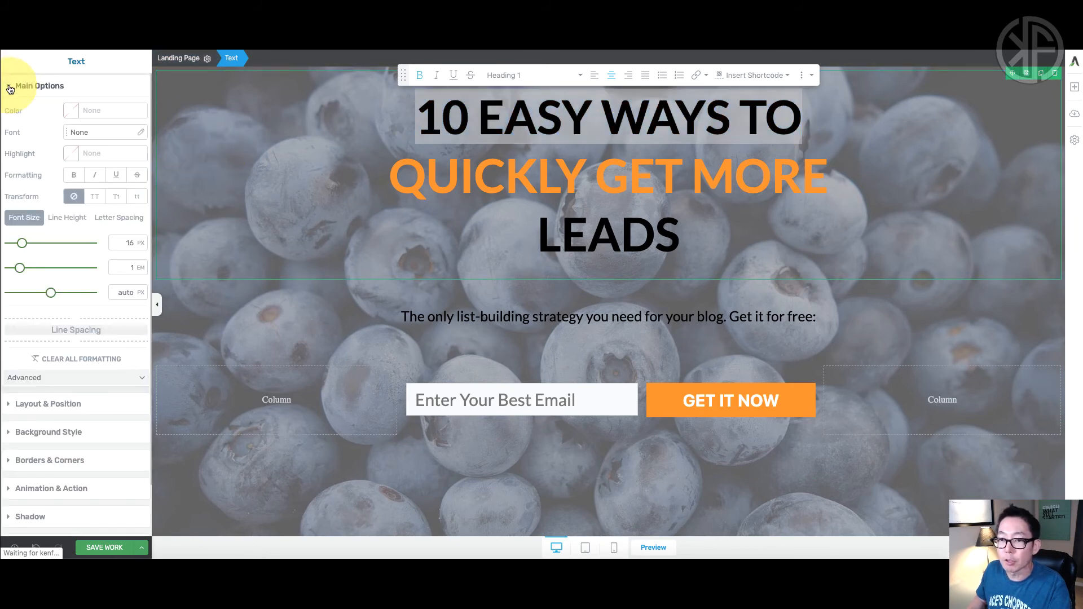
click(75, 117)
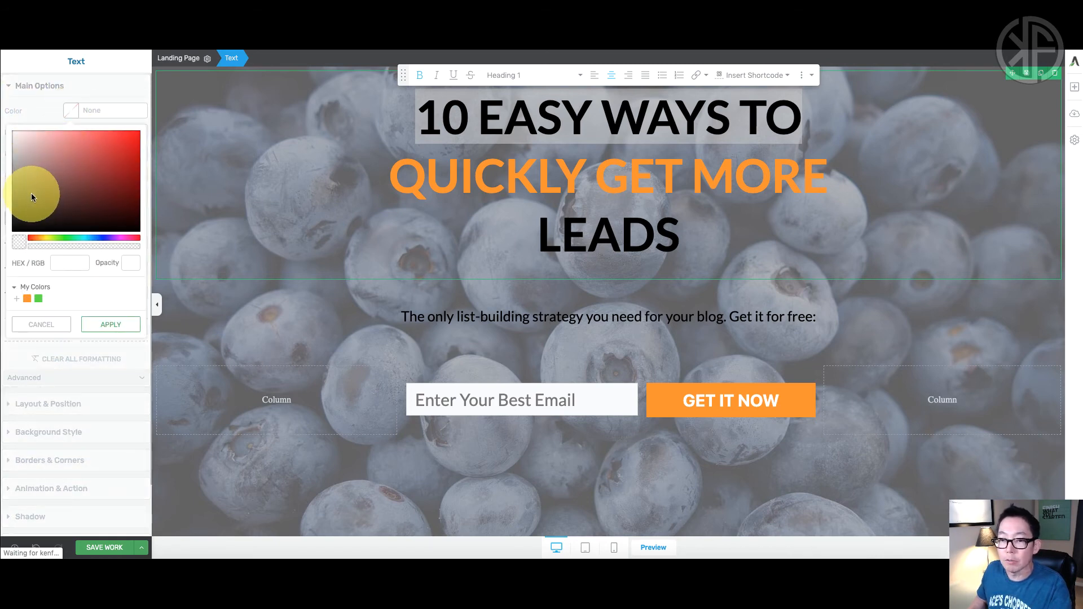
drag(28, 191, 10, 130)
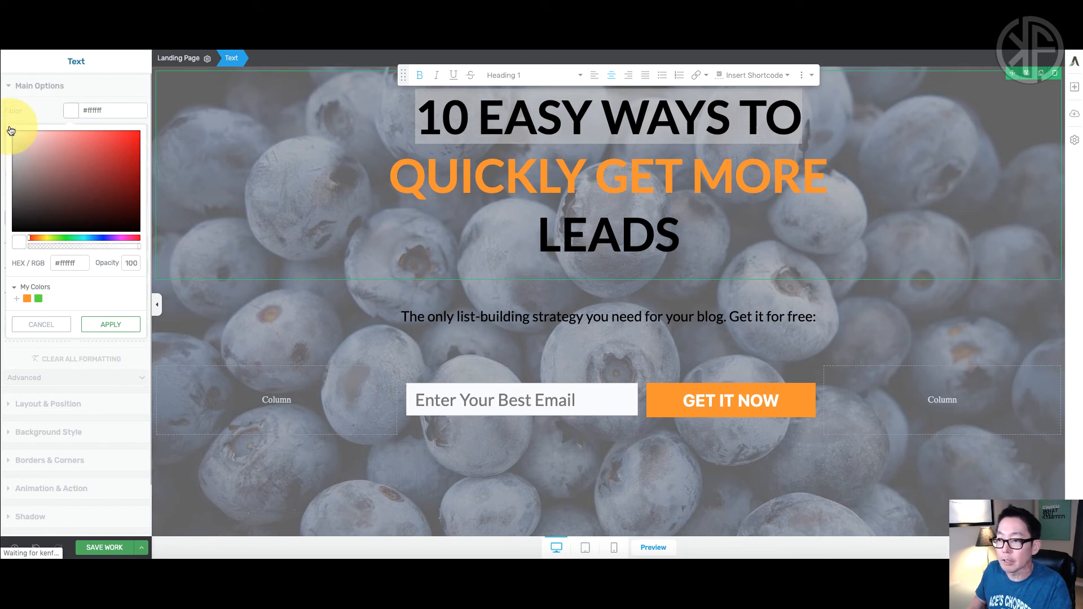
Reselect the headline line "10 EASY WAYS TO" and set its text color to white (#ffffff)
triple_click(441, 104)
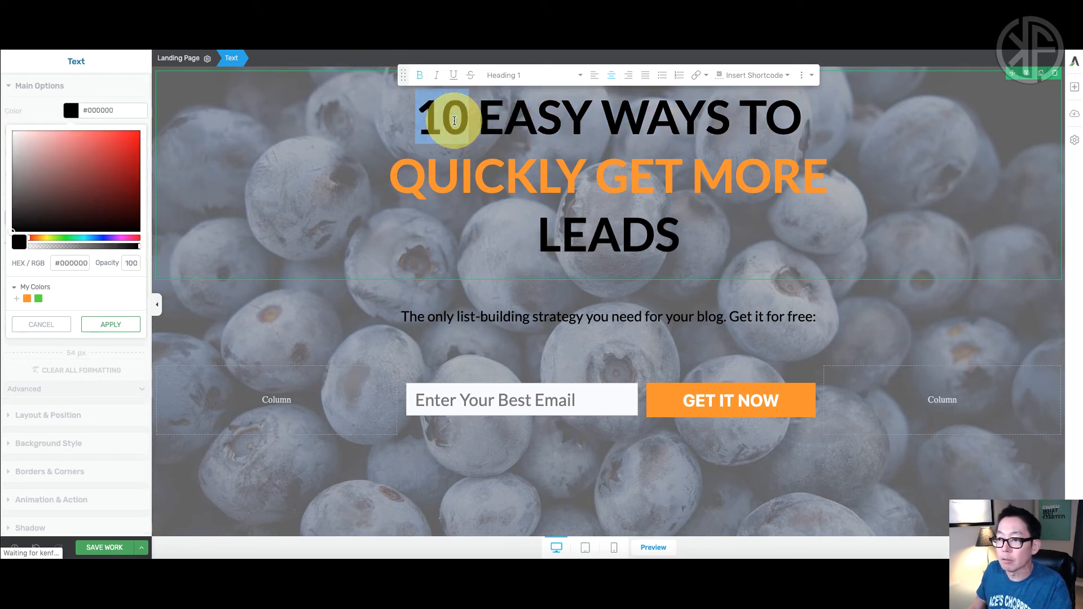
click(71, 111)
click(70, 112)
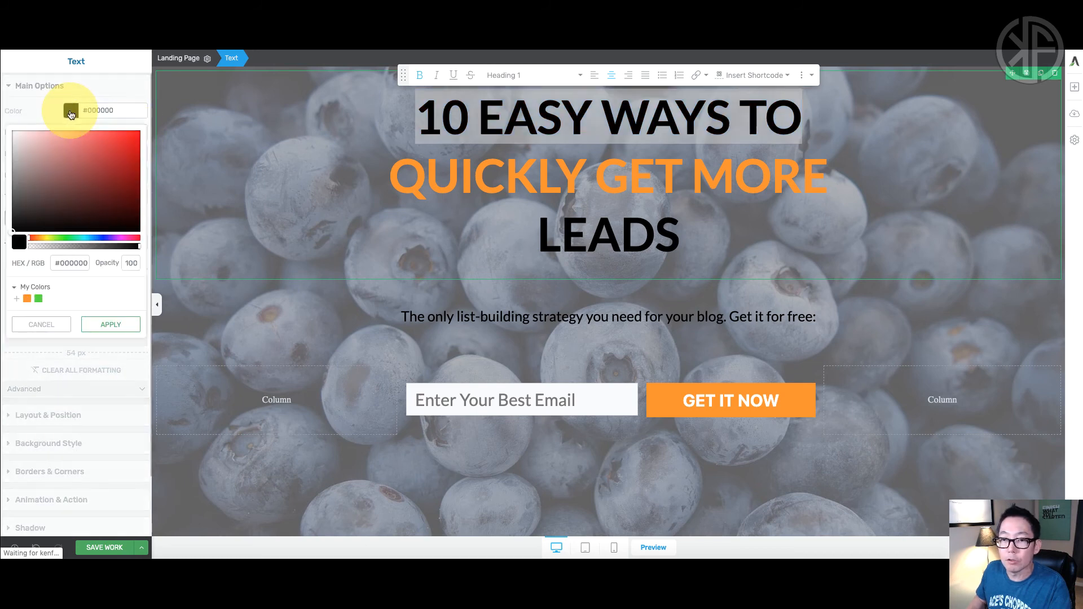
drag(28, 141, 10, 132)
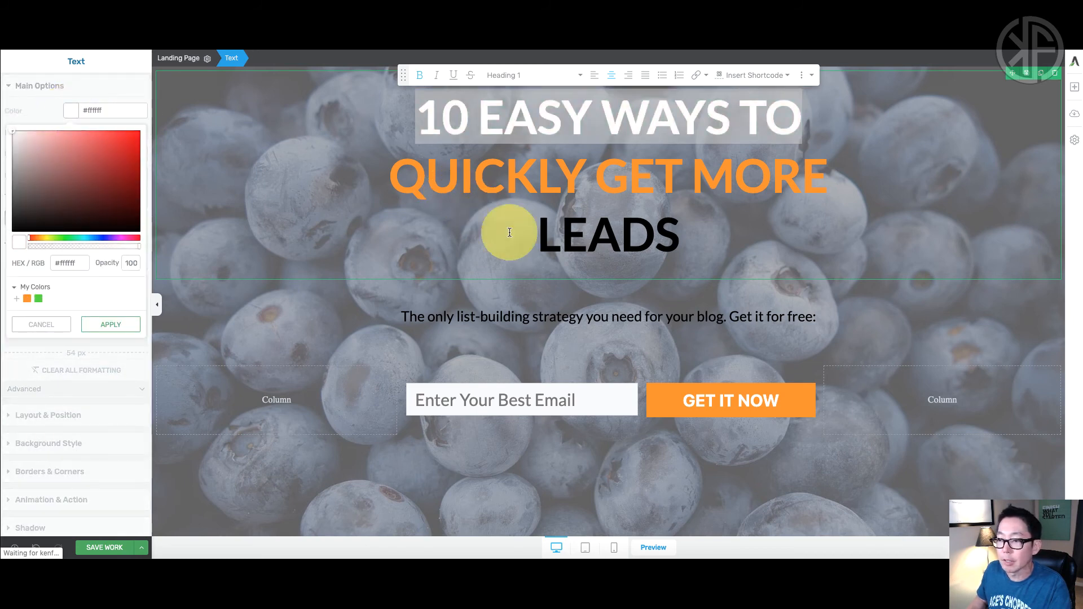
Select the headline's last line, "LEADS", and set its text color to white (#ffffff)
click(564, 235)
drag(537, 235, 666, 235)
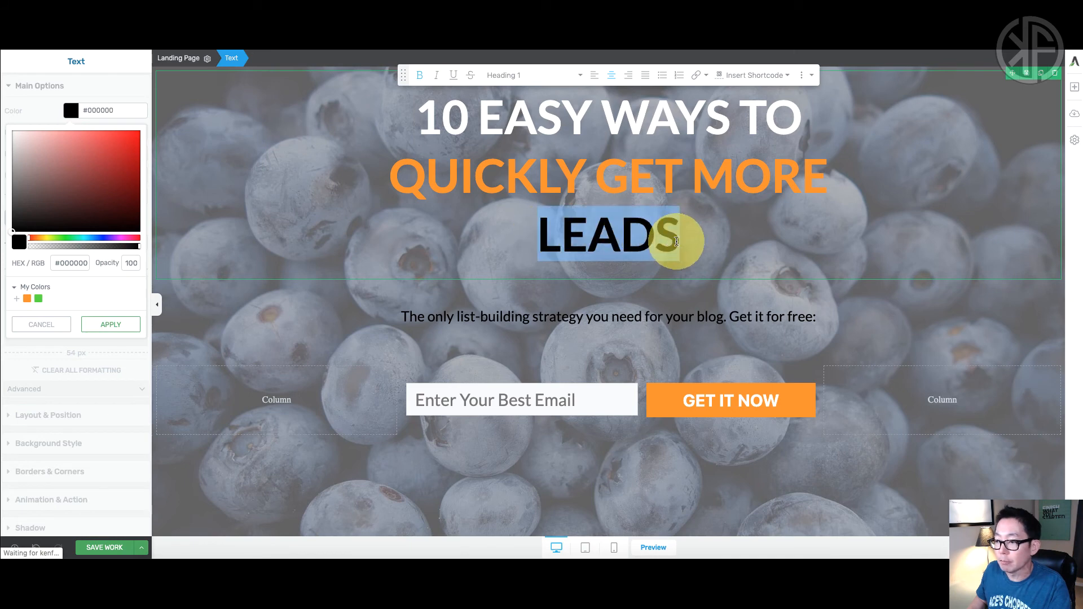
click(72, 112)
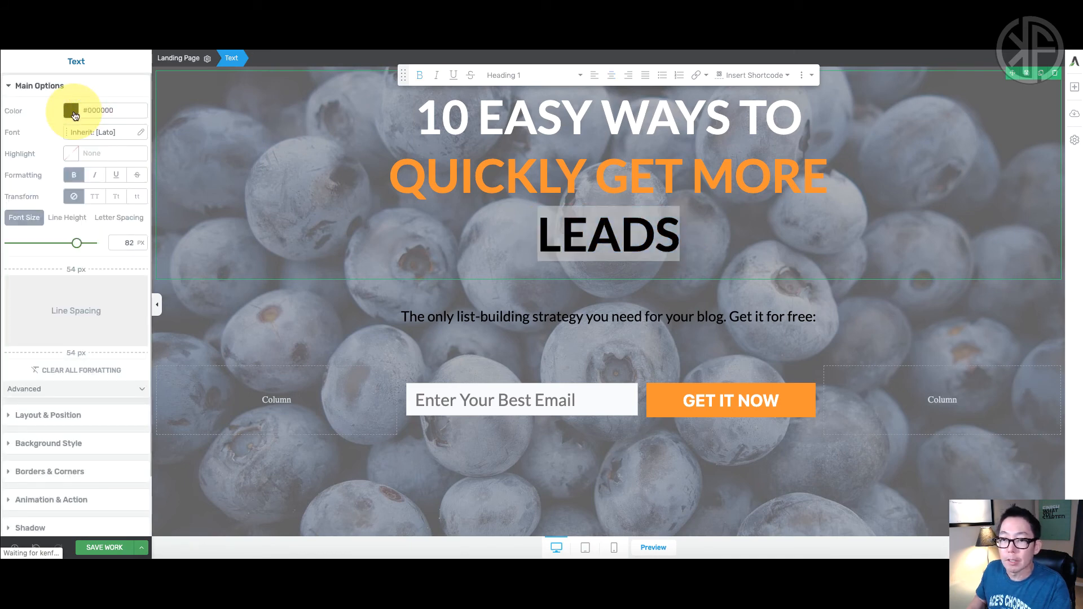
click(73, 115)
drag(27, 149, 6, 128)
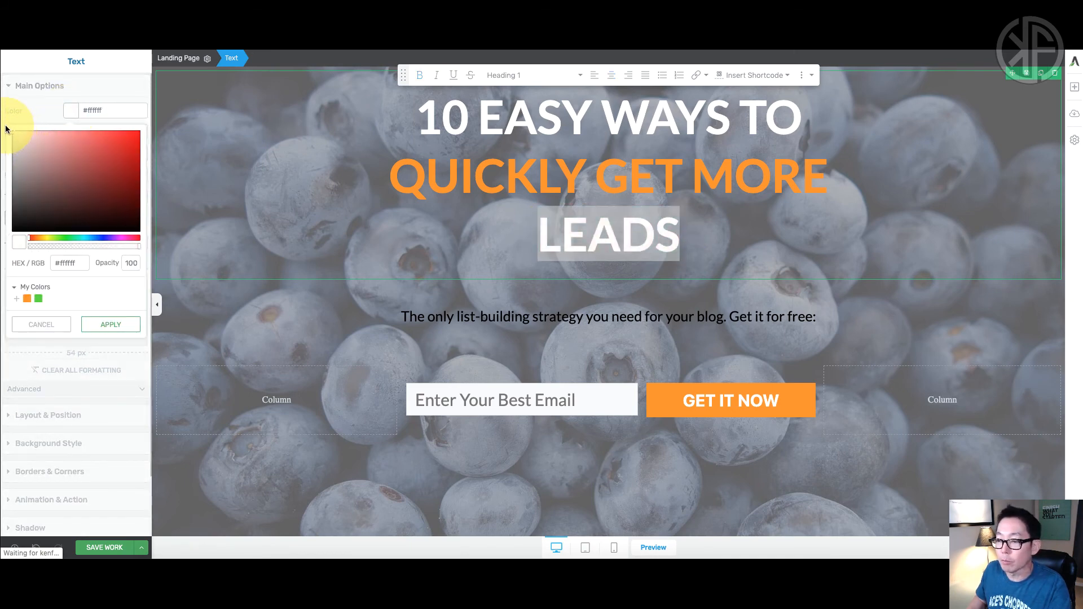
Set the text color of the sentence "The only list-building strategy you need for your blog. Get it for free:" to white (#ffffff) and apply it
click(483, 316)
drag(404, 316, 844, 322)
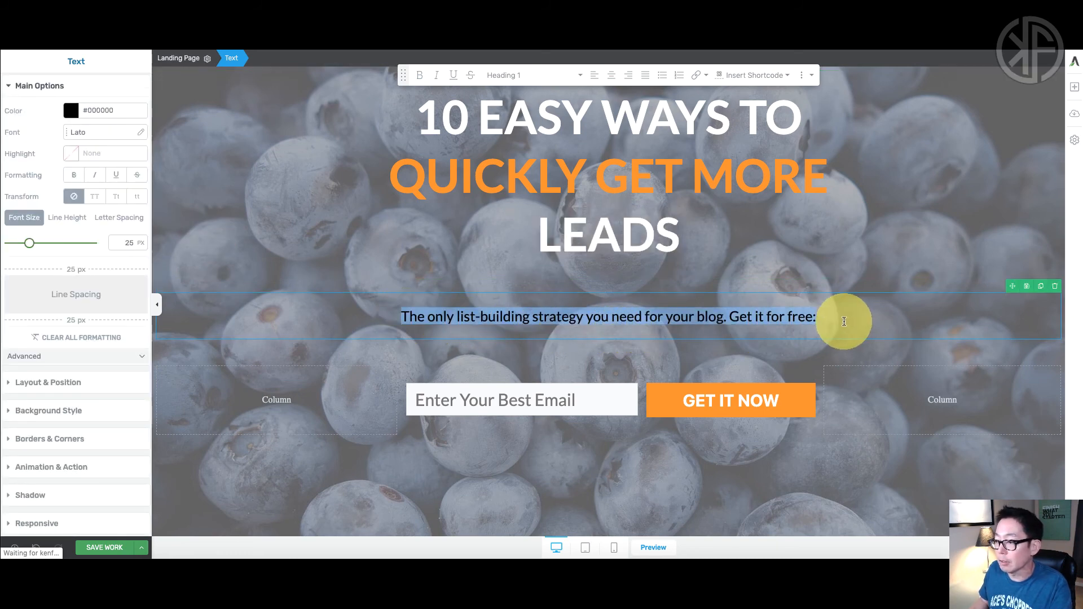
click(73, 113)
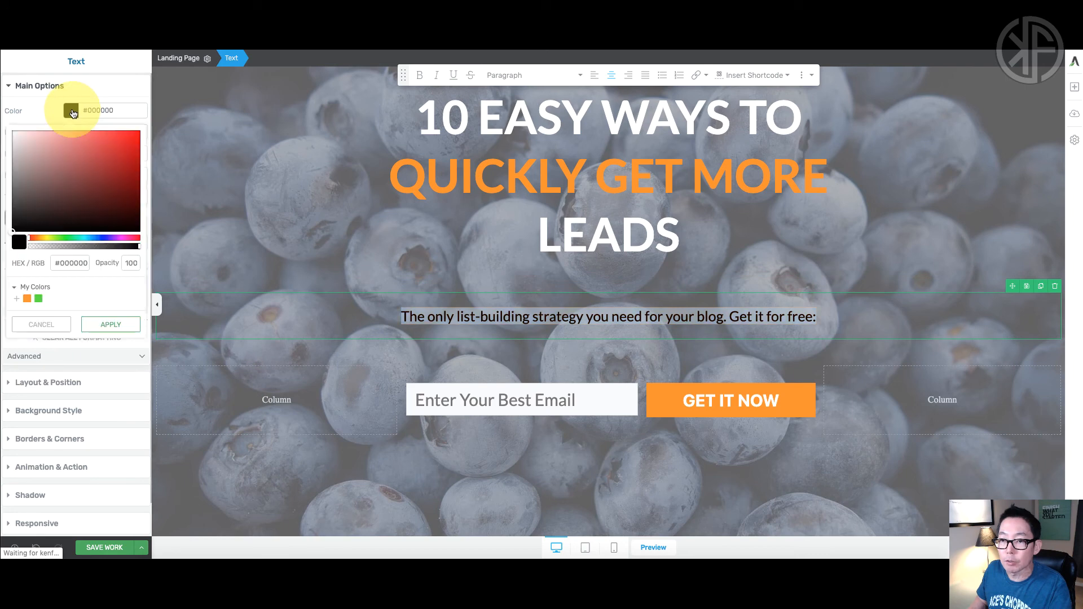
drag(36, 133, 9, 131)
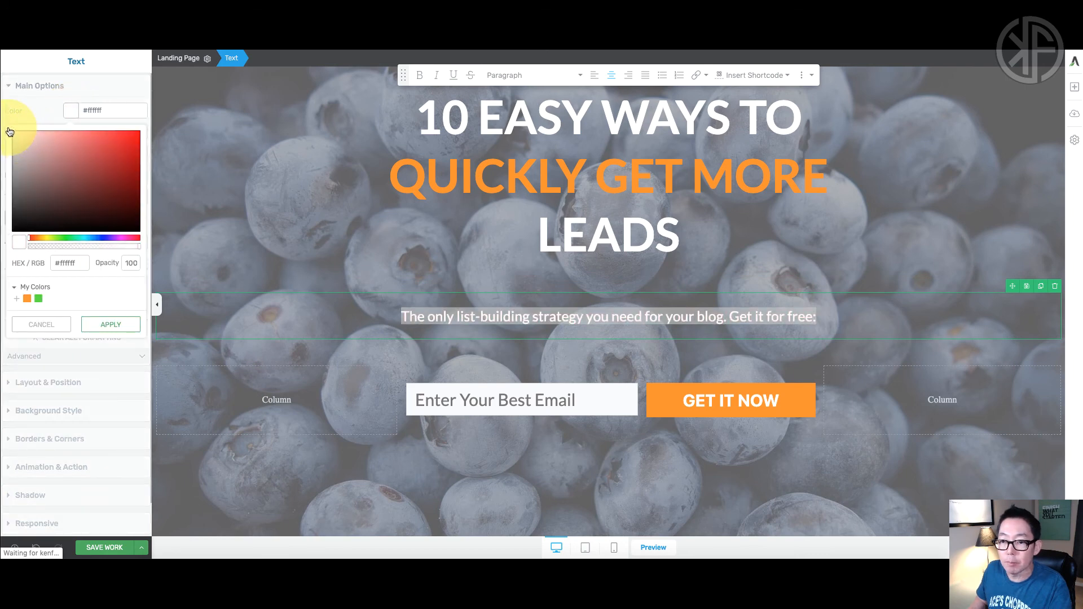
click(110, 324)
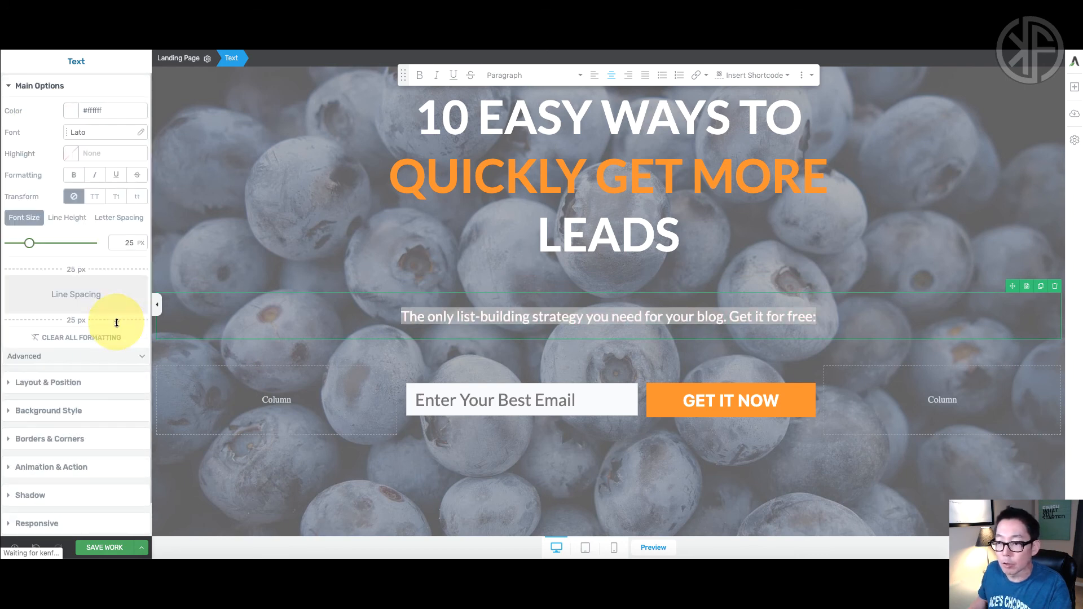
click(366, 272)
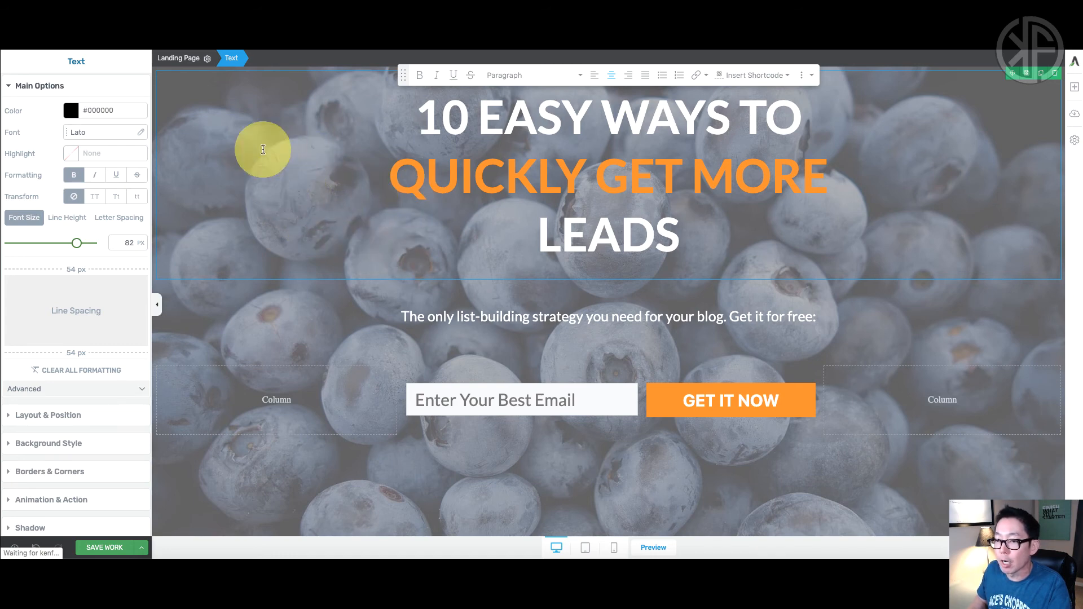
Change the landing page's solid color background layer to #767676 at 83% opacity, apply it, and save the page
click(207, 64)
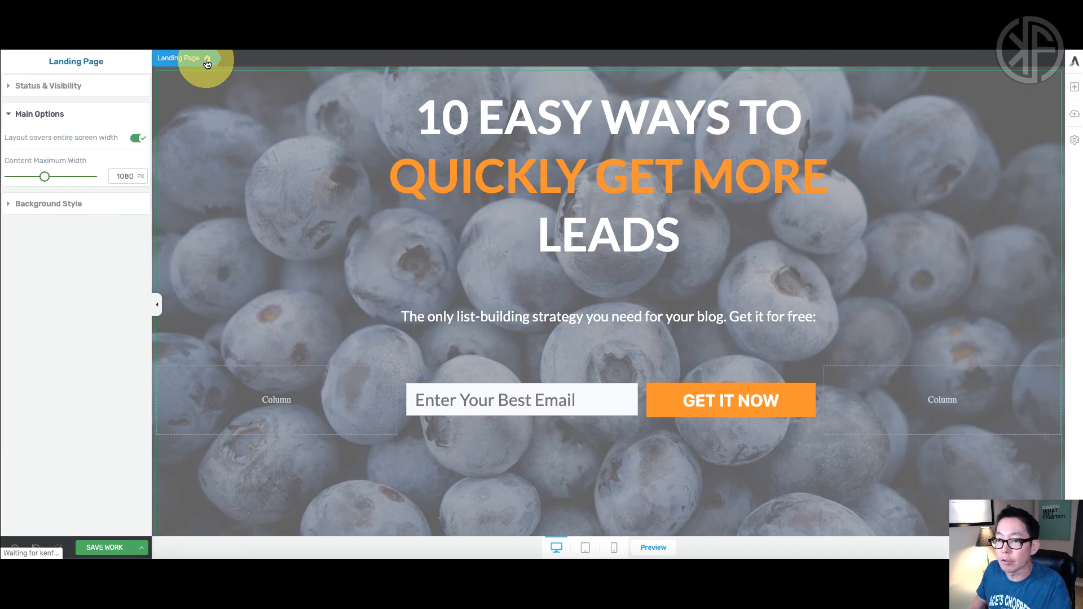
click(8, 207)
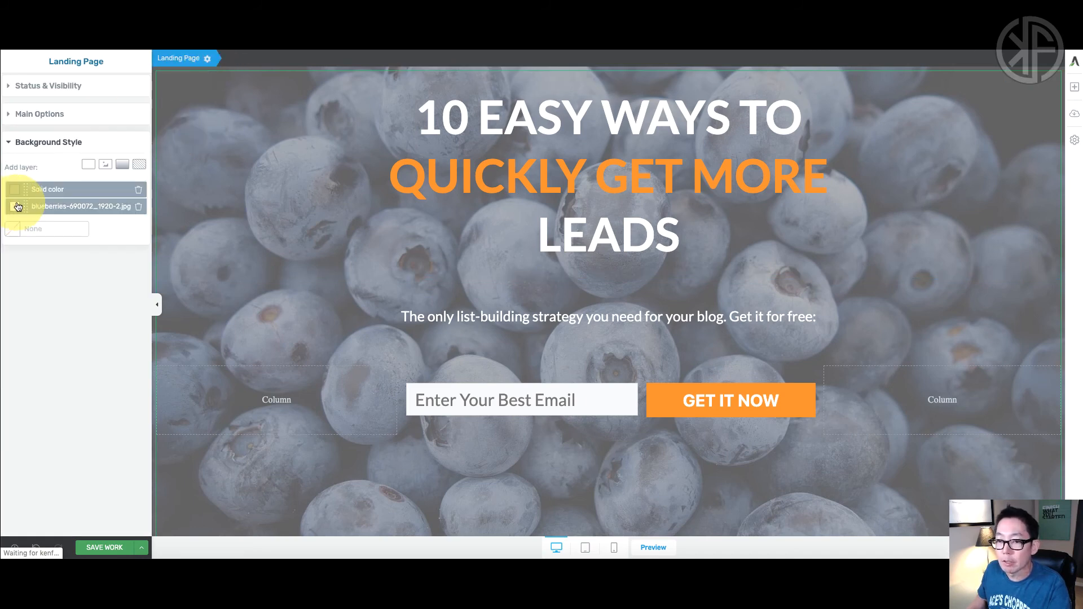
click(92, 191)
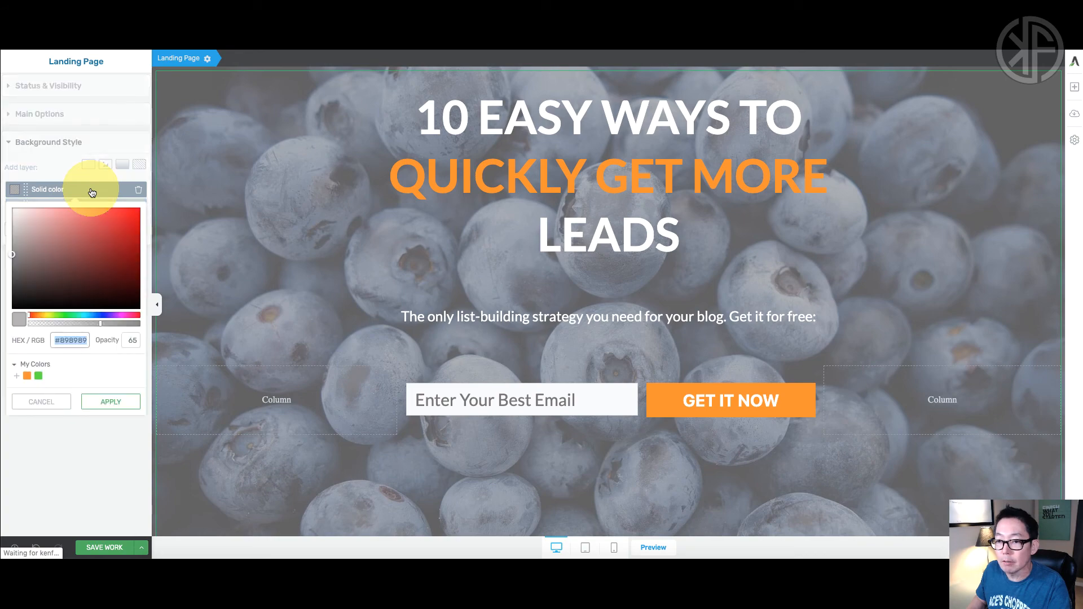
drag(14, 258, 9, 283)
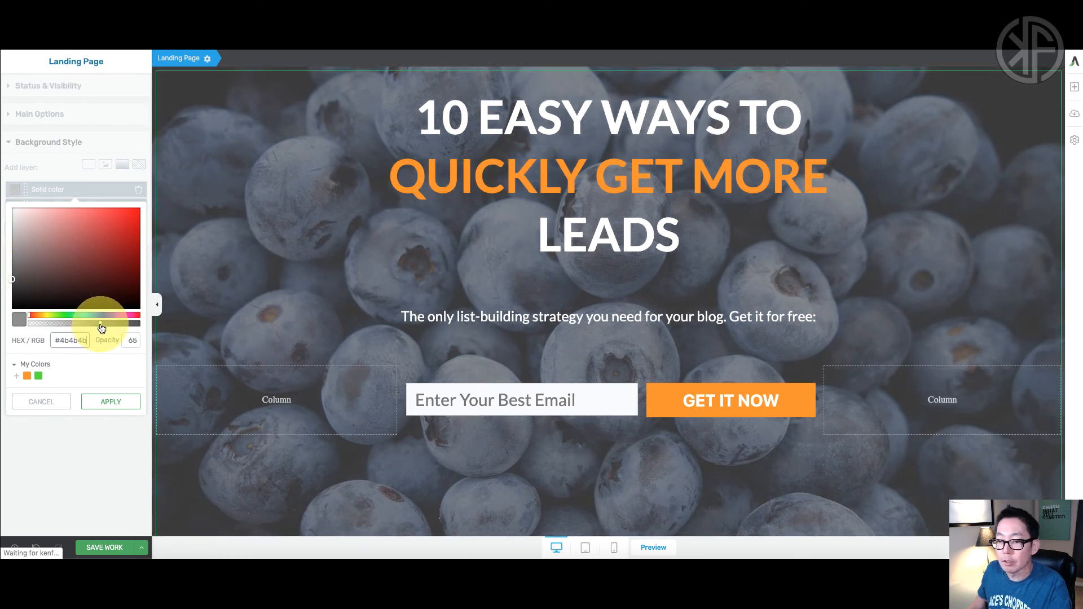
drag(102, 328, 118, 330)
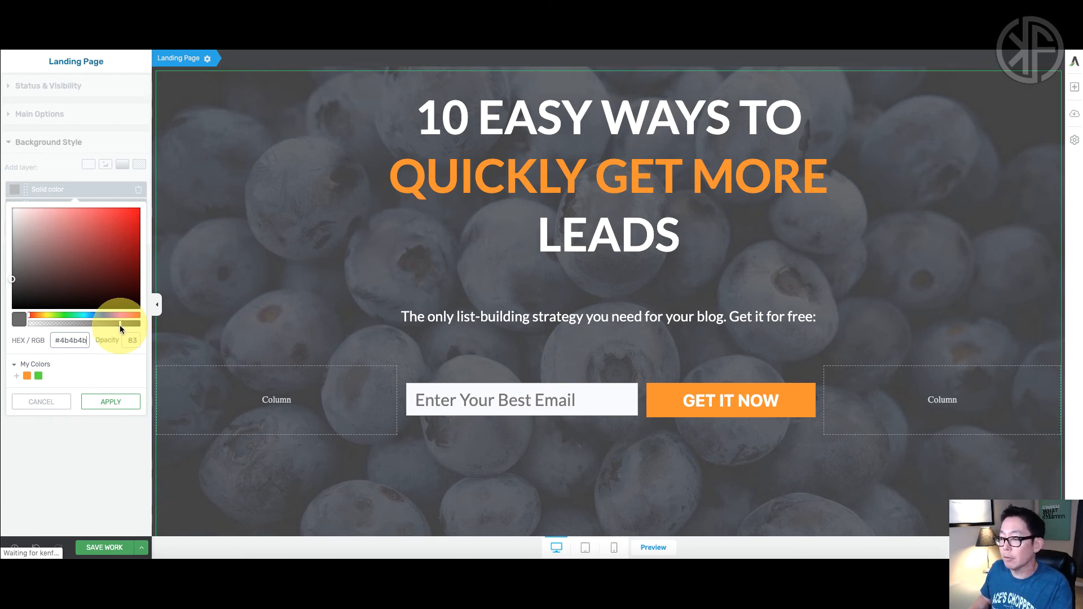
drag(12, 283, 12, 266)
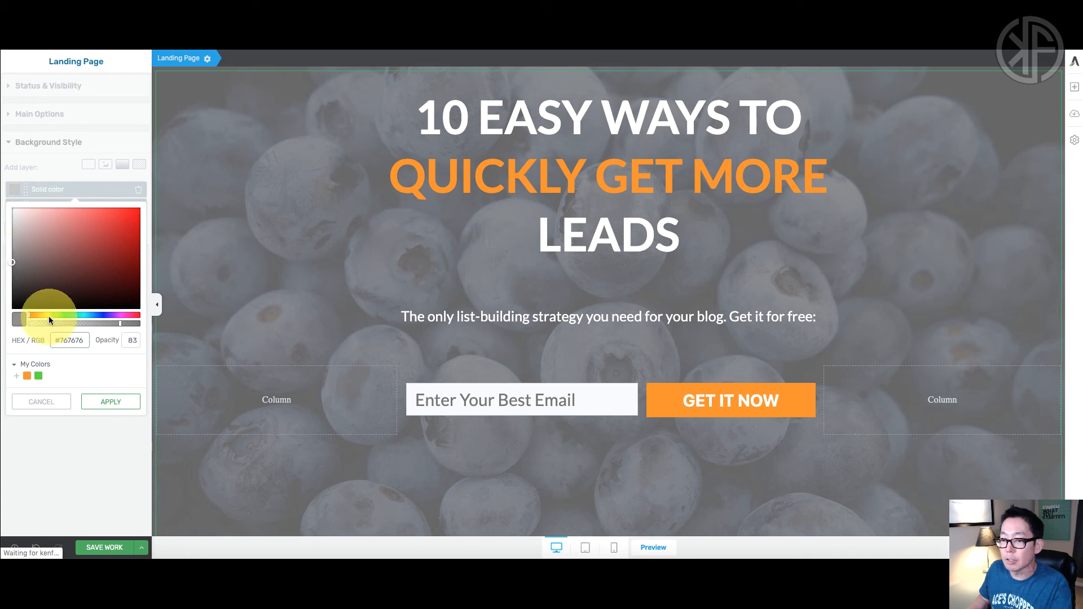
click(108, 399)
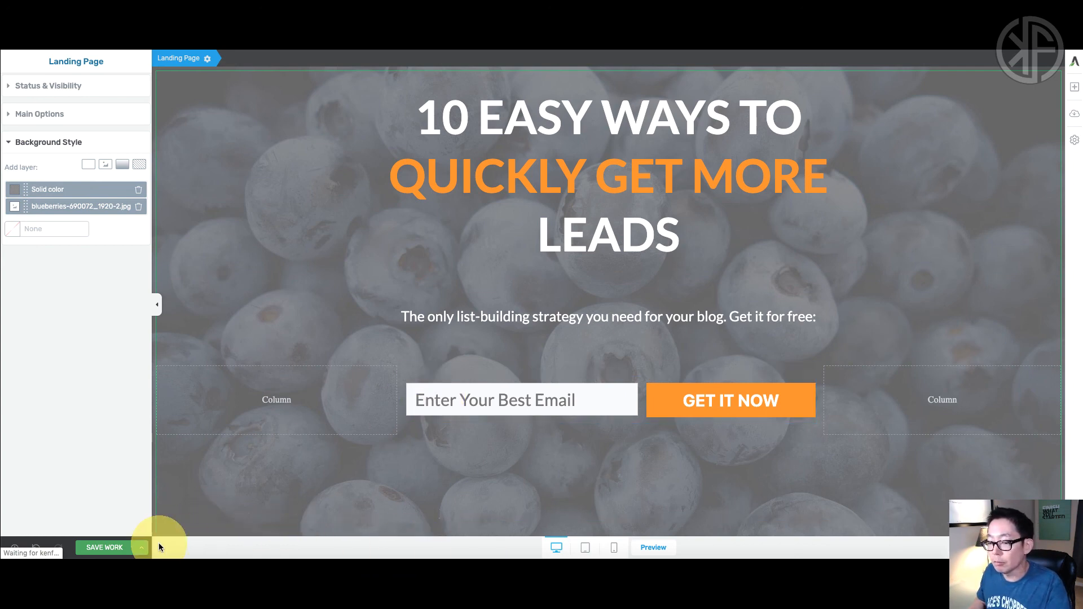
click(107, 547)
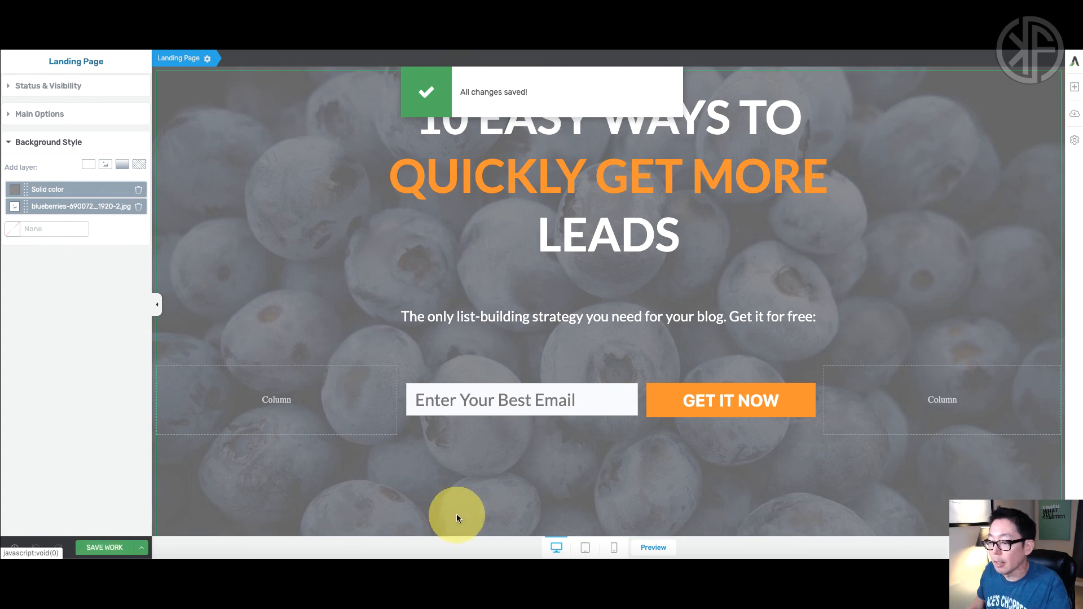
Preview the landing page and examine its mobile layout from the headline down to the footer, returning to the desktop view
click(653, 547)
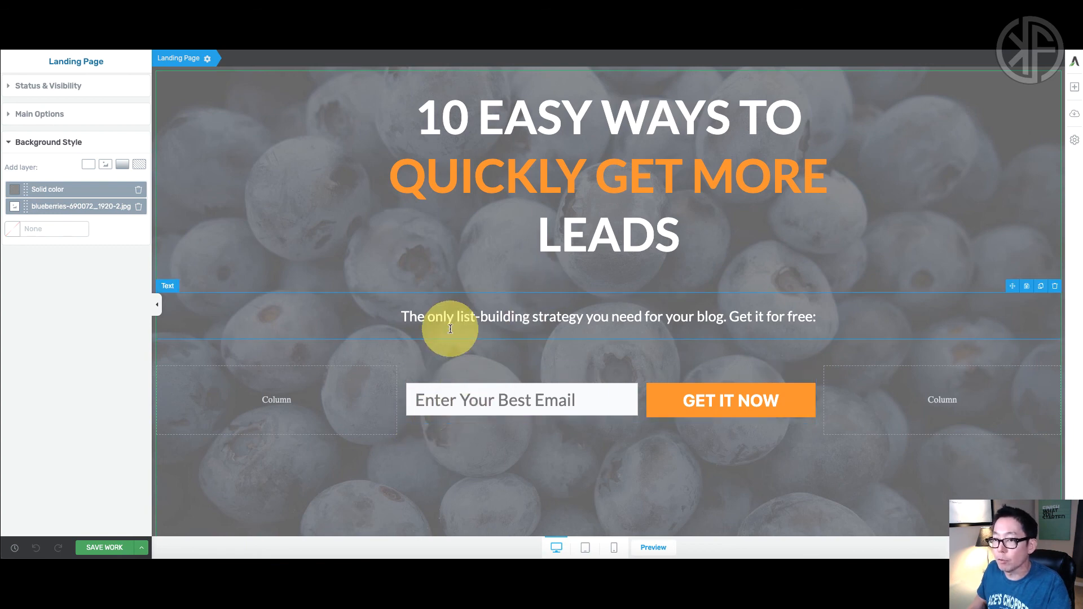
click(615, 549)
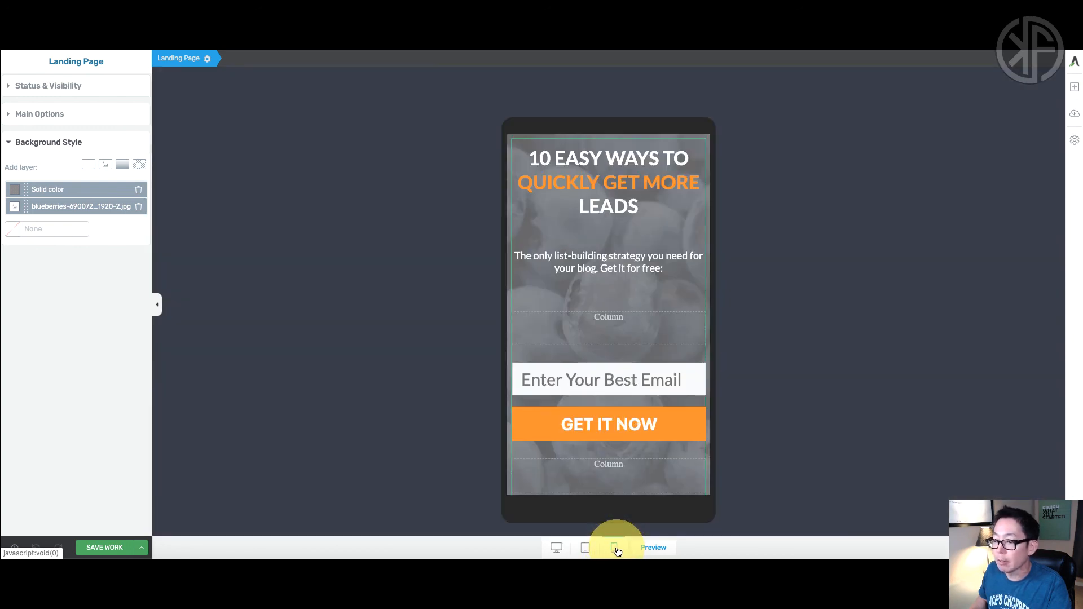
scroll(674, 338, down, 1)
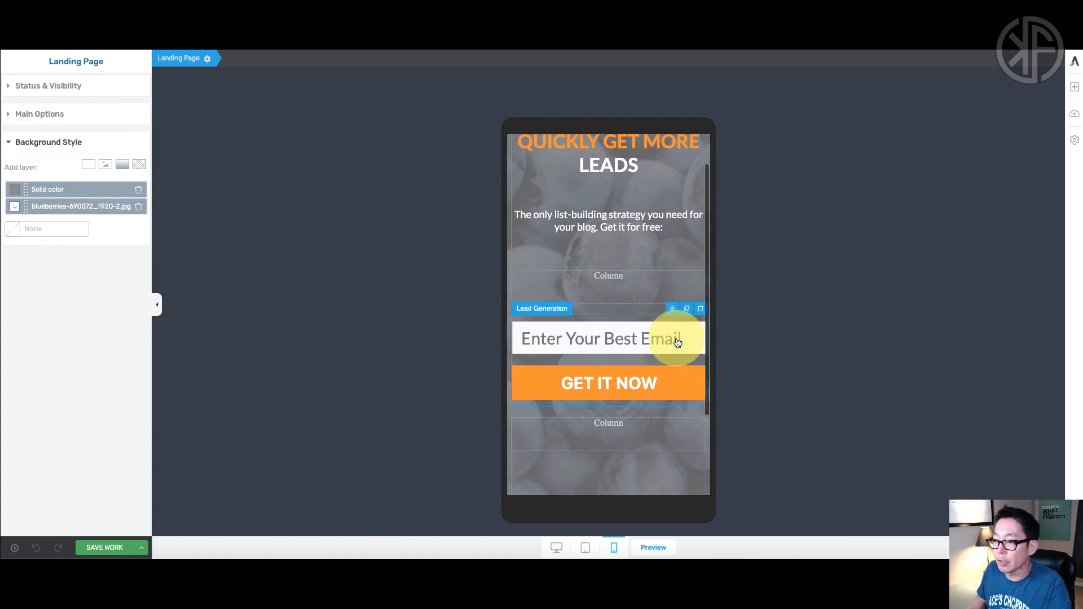
scroll(677, 342, down, 2)
scroll(678, 342, up, 3)
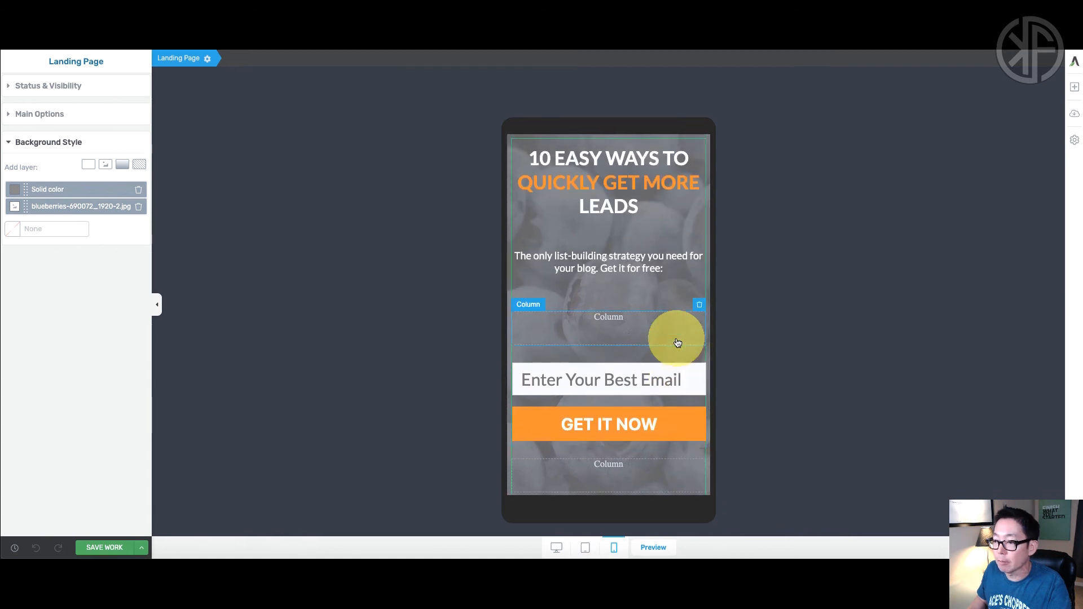
scroll(677, 342, down, 4)
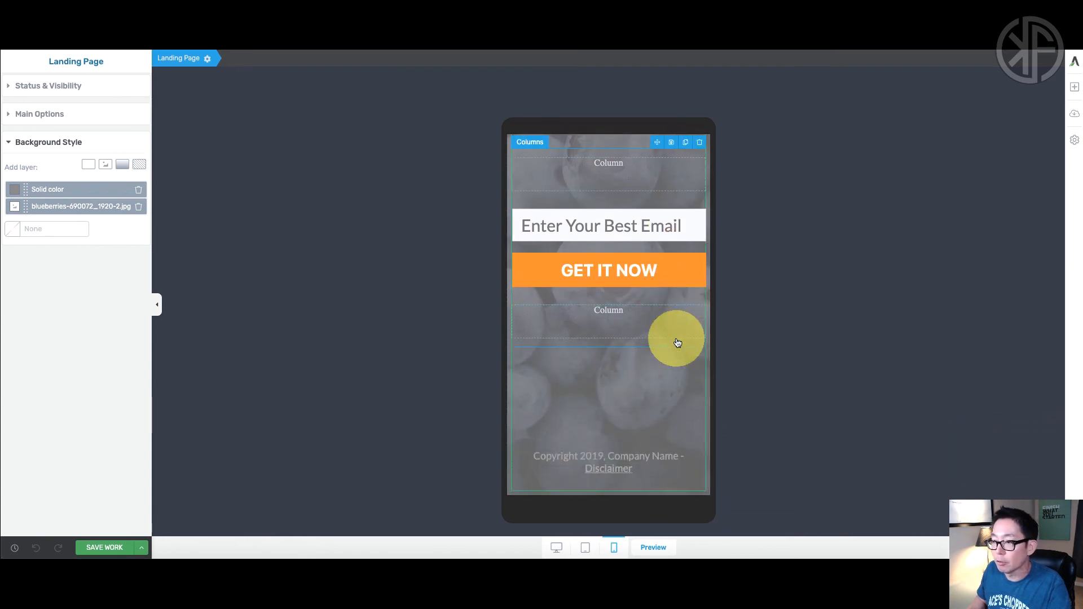
scroll(677, 343, up, 4)
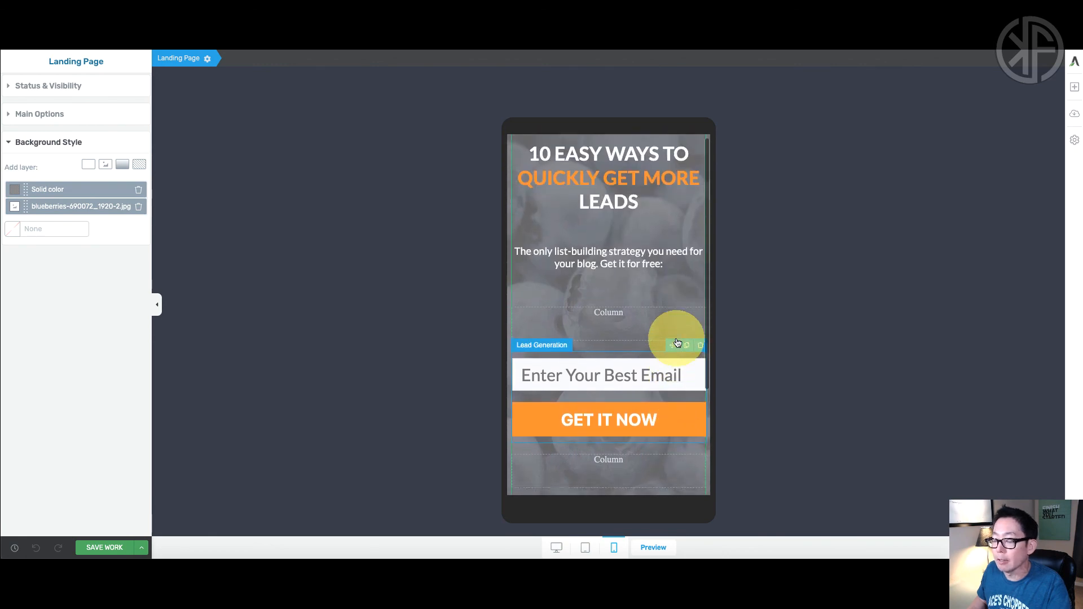
click(555, 545)
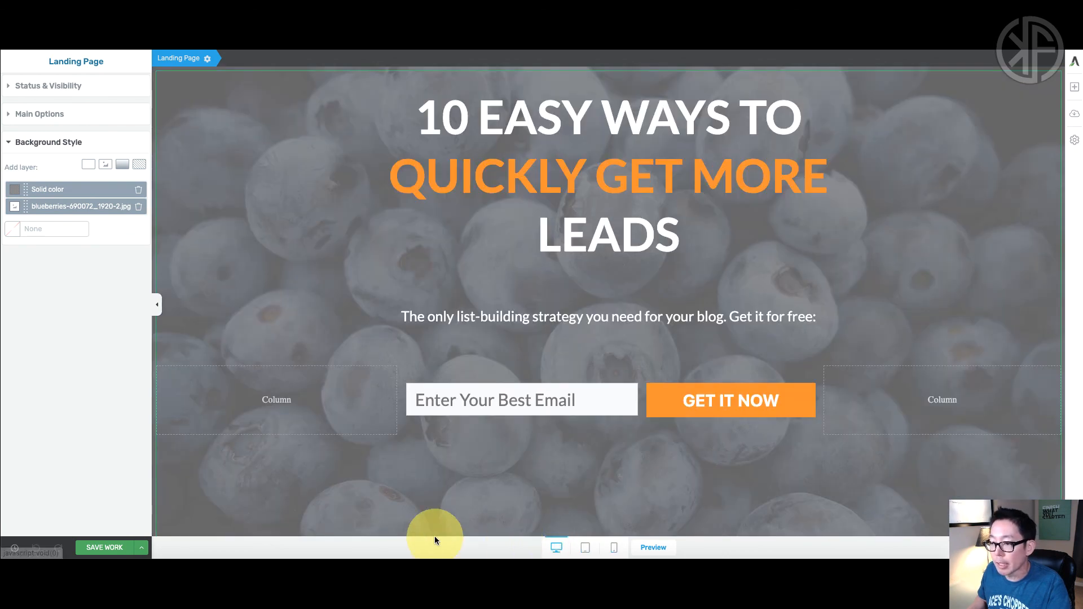